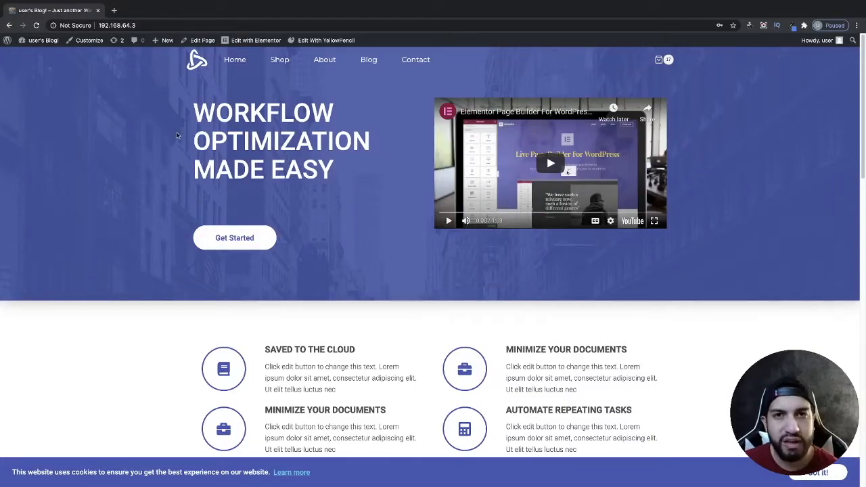
Open the site's dashboard and search the new plugins for "sina extension".
mouse_move(42, 46)
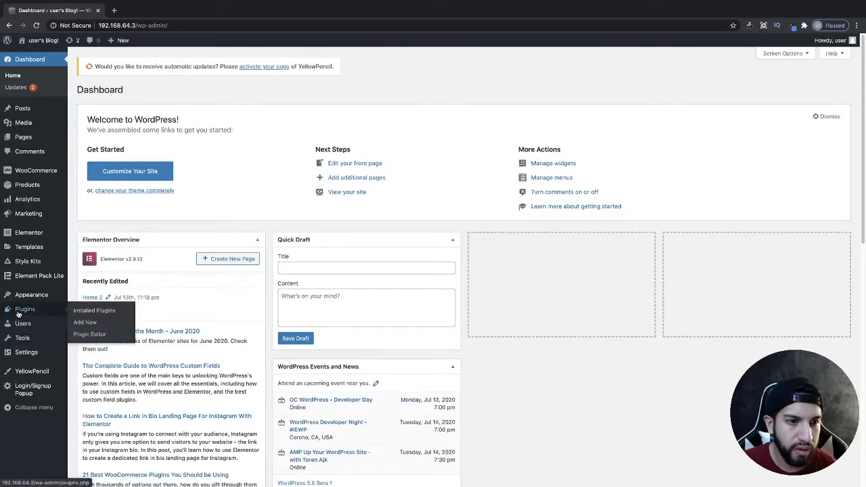
left_click(19, 313)
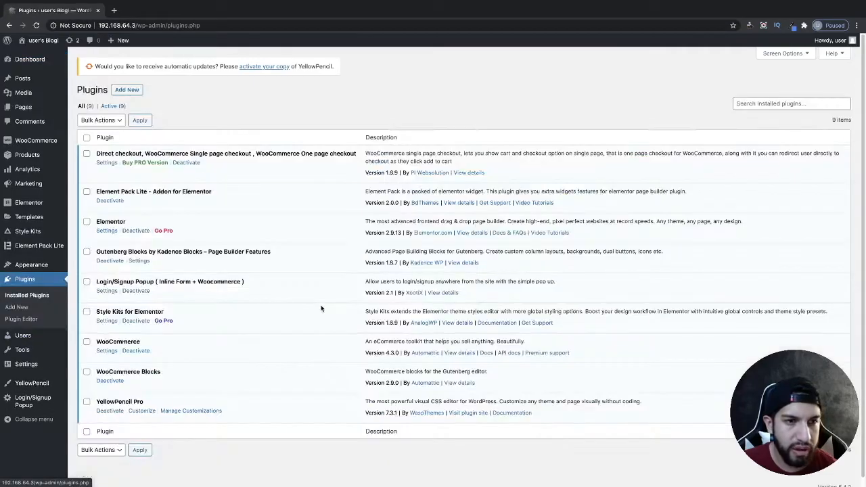
left_click(121, 93)
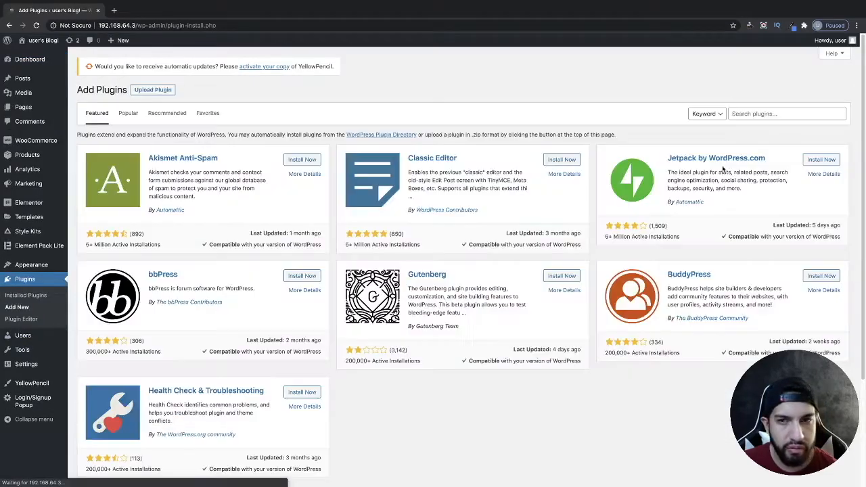
left_click(745, 114)
type("sina ")
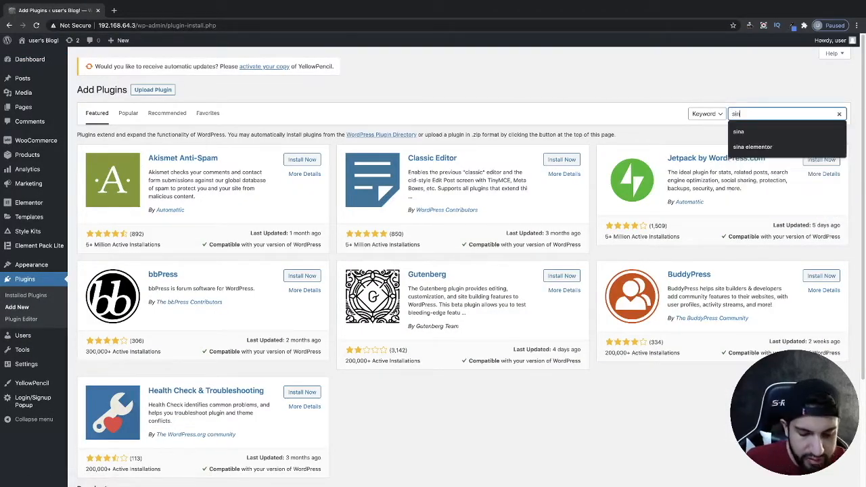
type("extension")
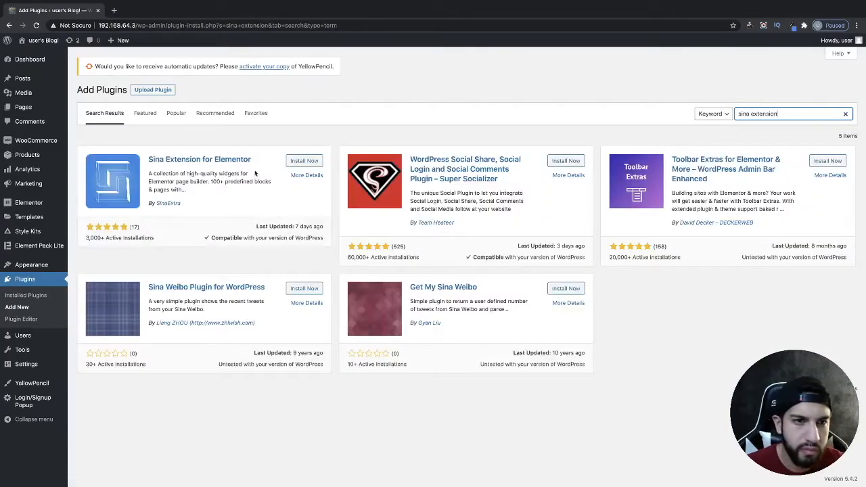
Install and activate the Sina Extension for Elementor plugin.
left_click(306, 161)
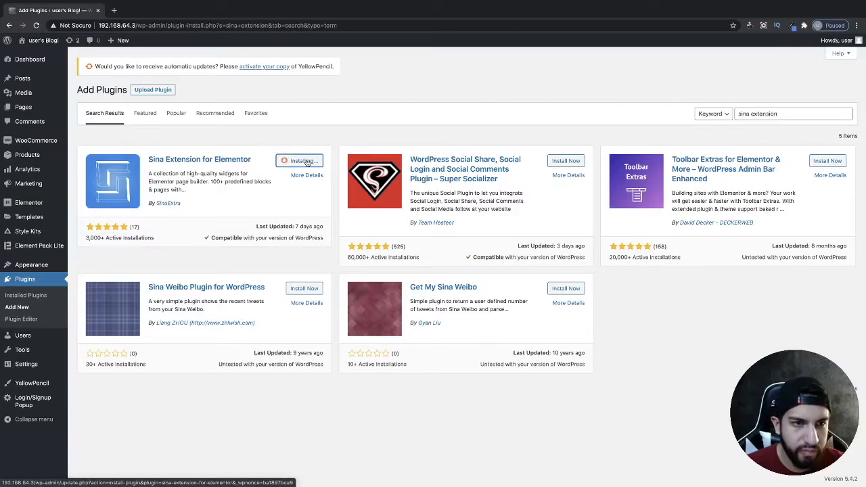
left_click(299, 163)
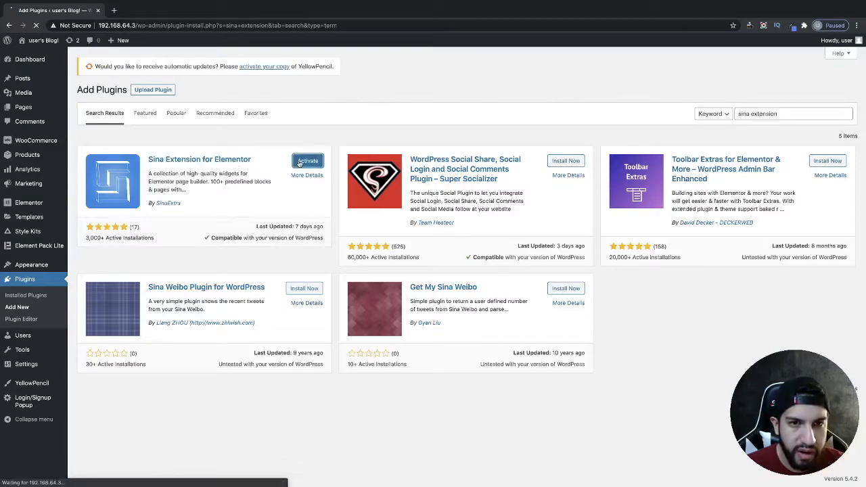
scroll(358, 197, "down", 3)
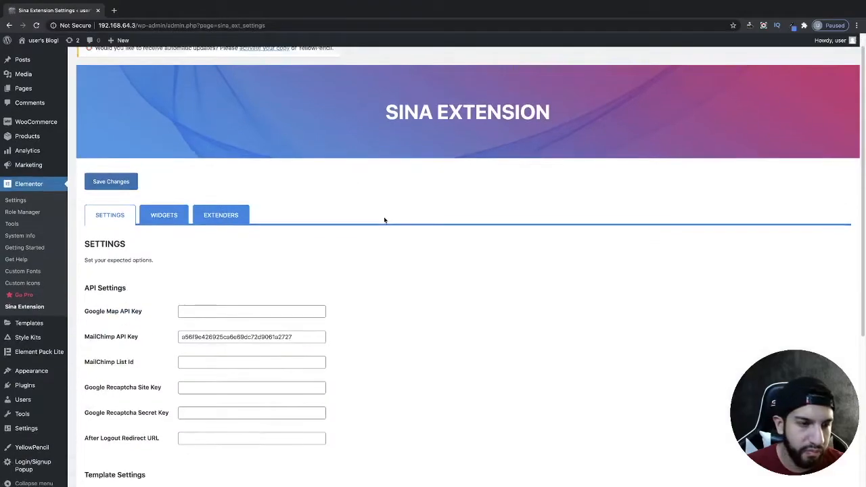
scroll(358, 198, "up", 3)
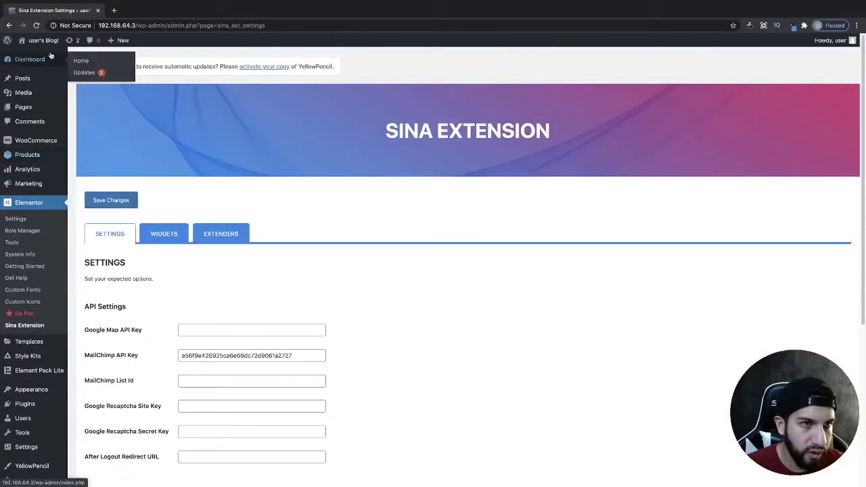
Open the site's home page in the Elementor editor and add a single-column section above the hero section.
mouse_move(43, 45)
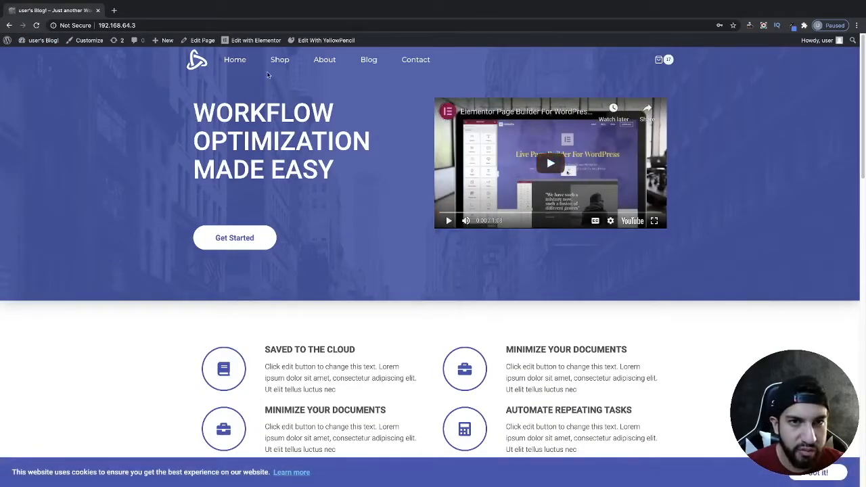
left_click(258, 43)
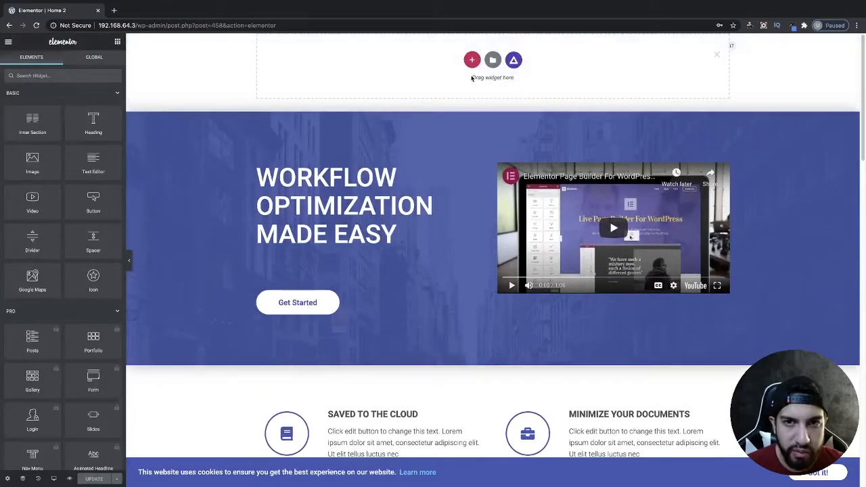
left_click(473, 60)
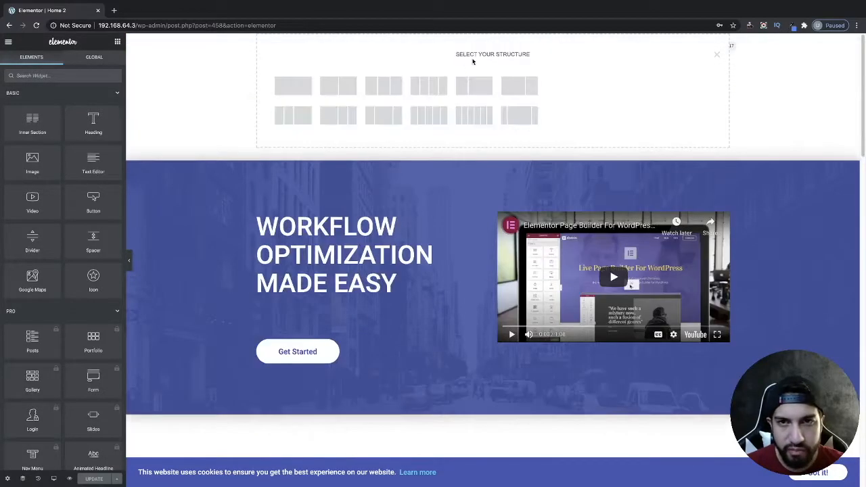
left_click(293, 96)
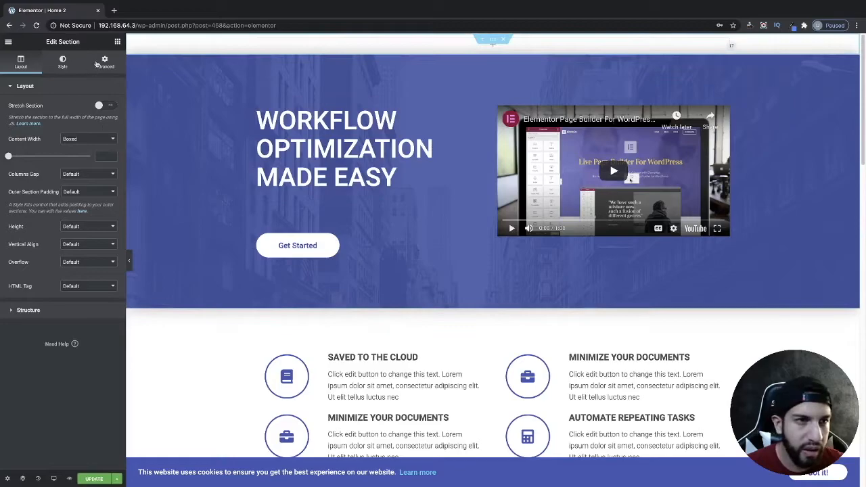
Find the Sina Particle Layer widget by searching for "particle" and place it in the new empty section.
left_click(117, 43)
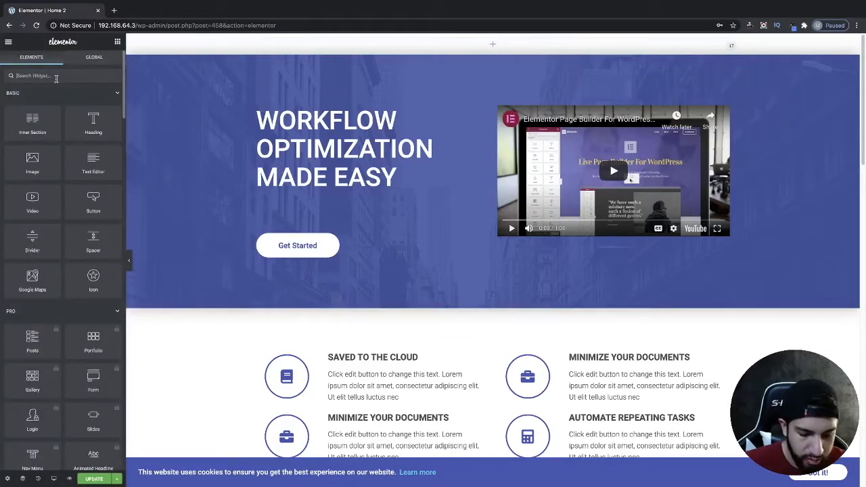
type("part")
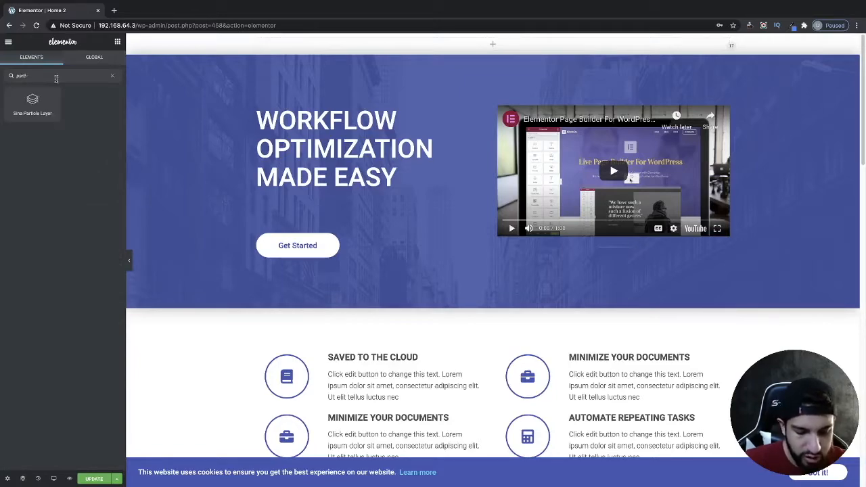
type("icles")
key("BackSpace")
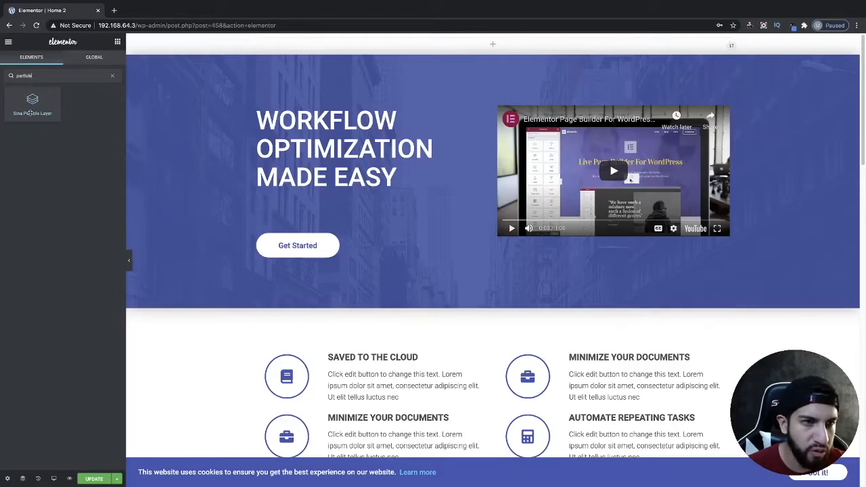
left_click_drag(35, 113, 410, 45)
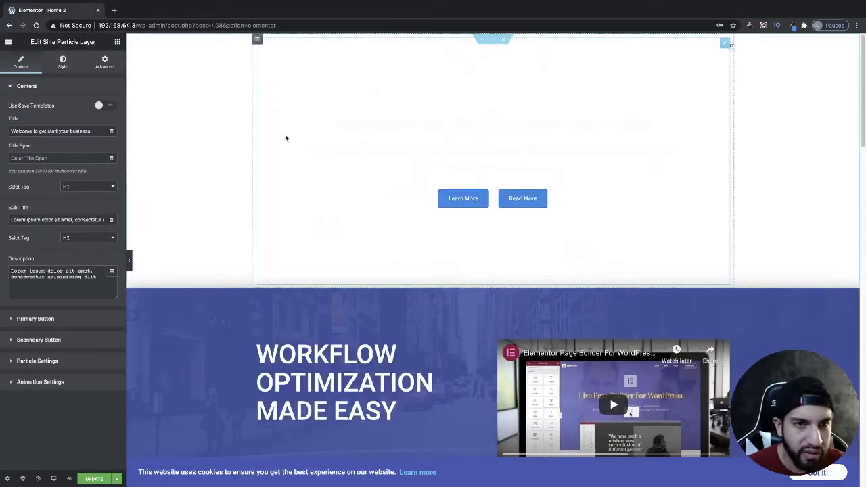
Set the particle layer section's content width to Full Width and its columns gap to No Gap.
left_click(494, 42)
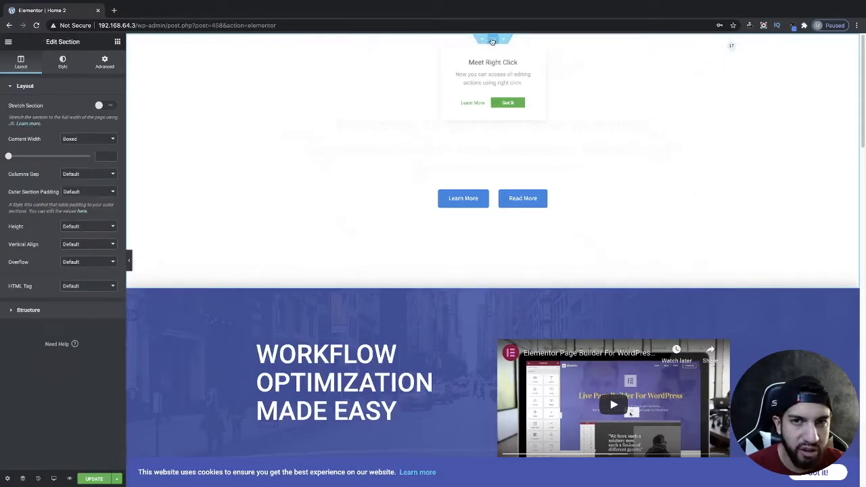
left_click(72, 140)
left_click(79, 146)
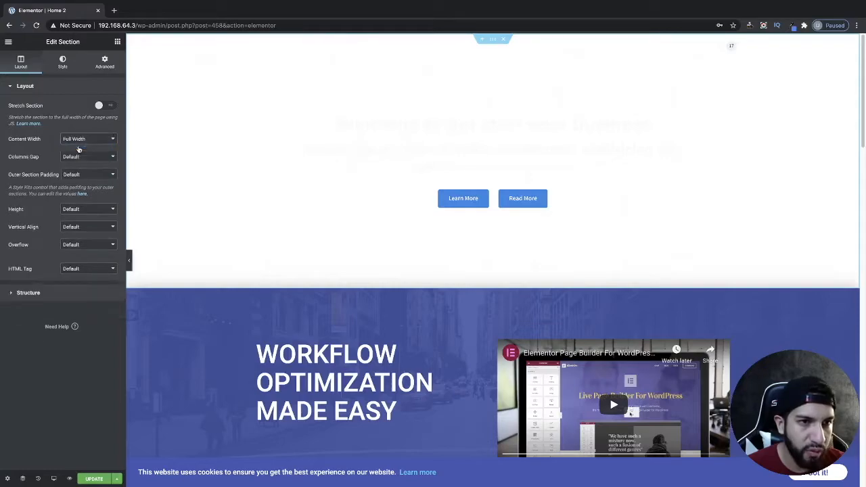
left_click(77, 159)
left_click(74, 164)
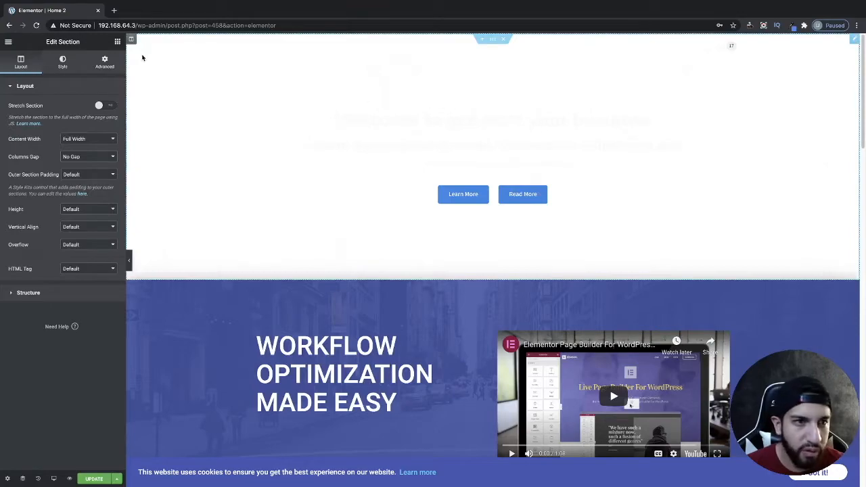
Give the Sina Particle Layer widget a classic background in the blue color #4054B2.
left_click(226, 104)
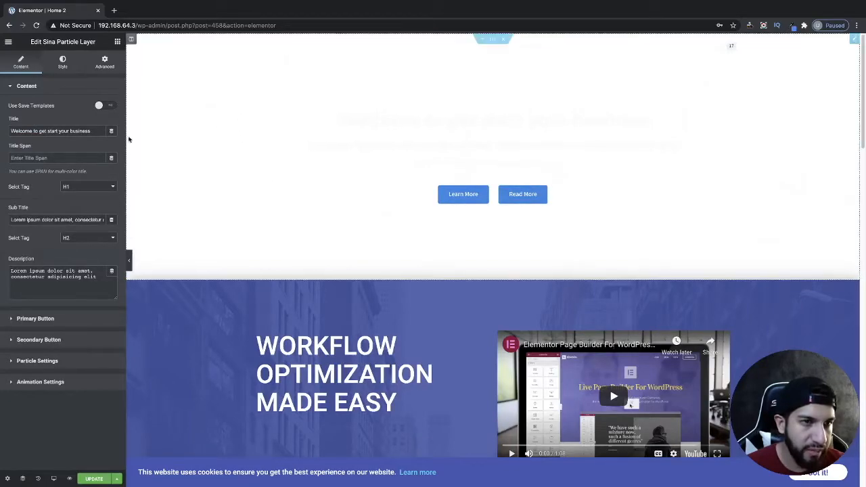
left_click(95, 67)
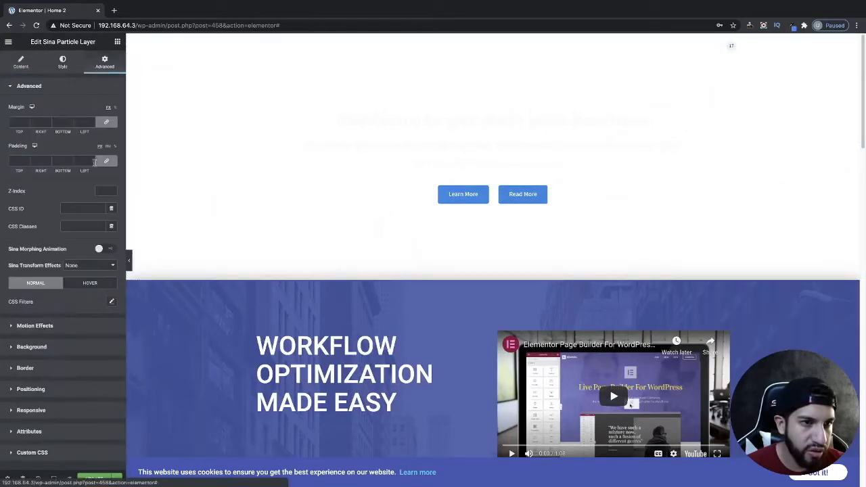
left_click(57, 347)
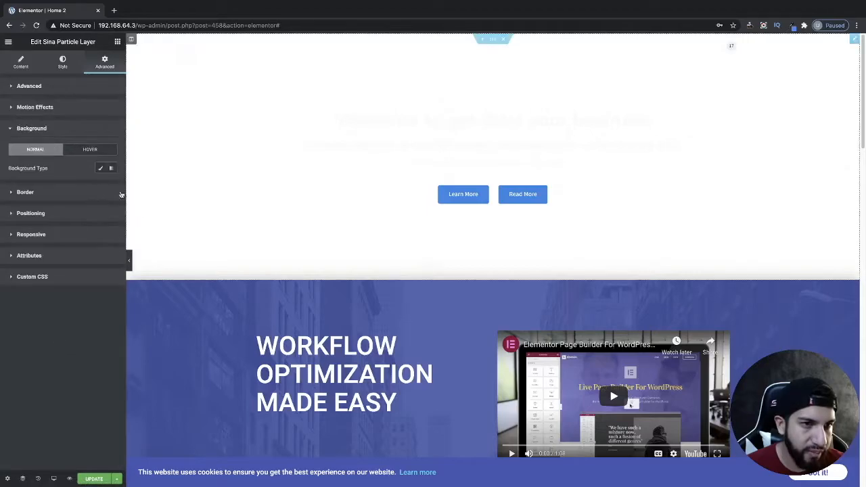
left_click(101, 167)
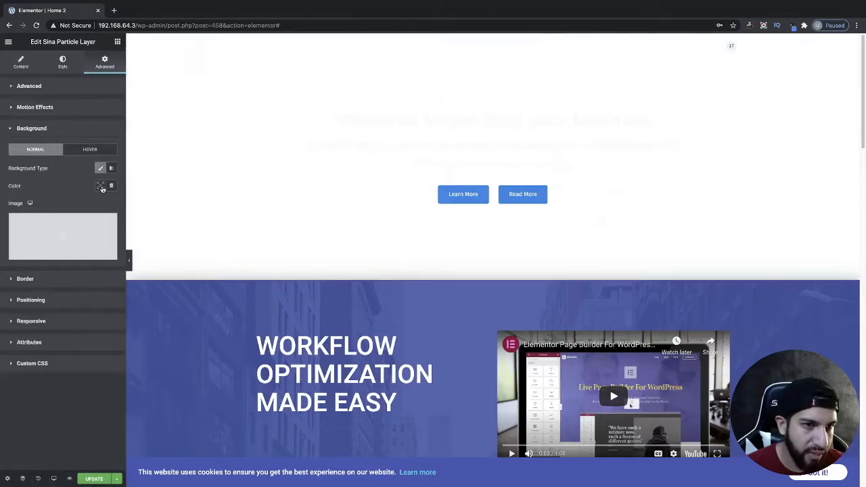
left_click(101, 187)
left_click(106, 206)
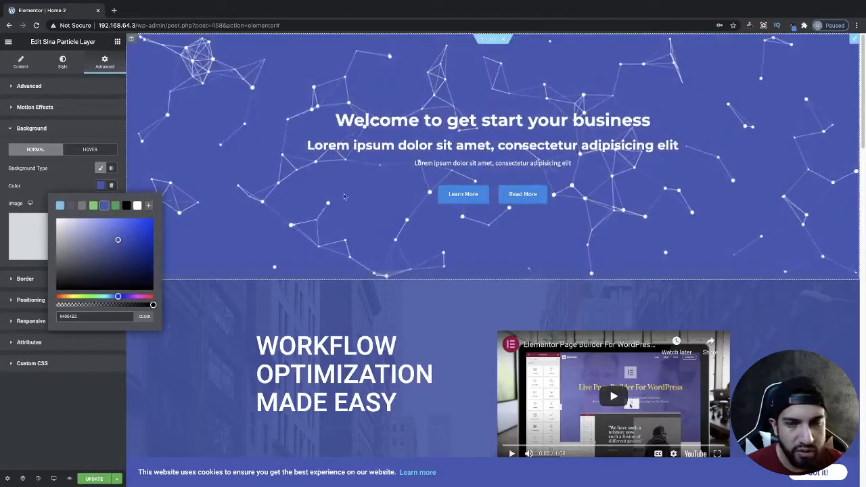
left_click(78, 185)
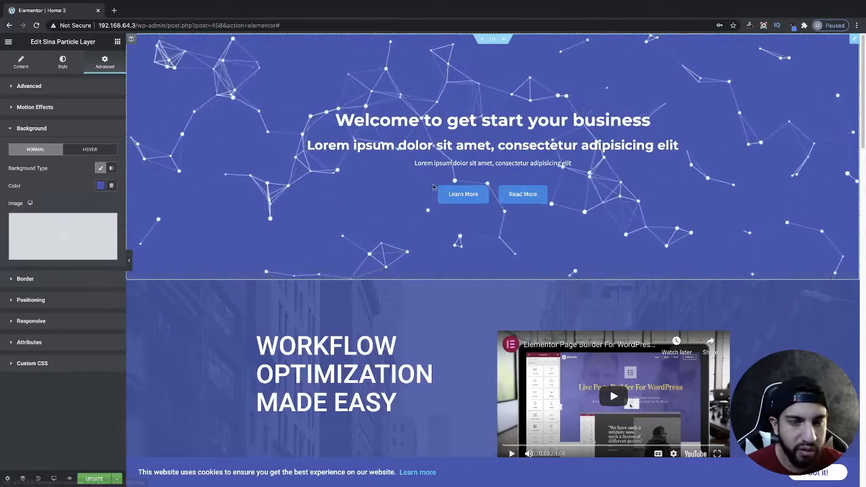
Examine the particle layer's title, subtitle and description fields and the settings of its primary and secondary buttons.
left_click(21, 66)
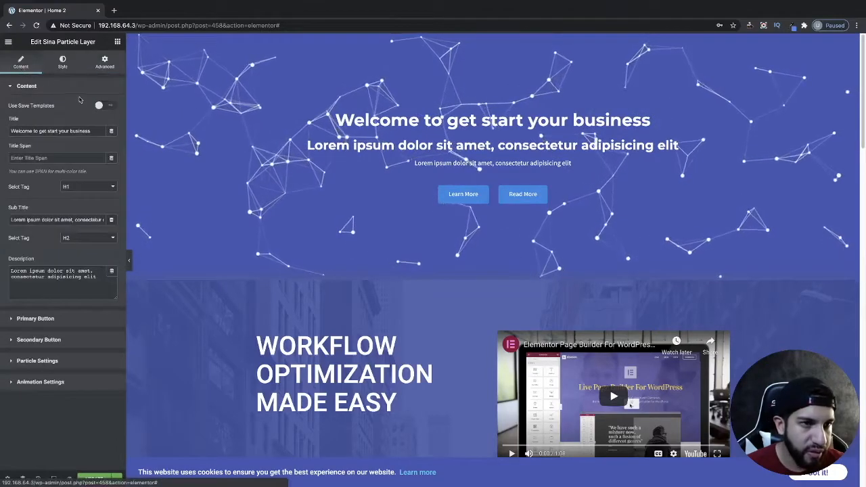
left_click(66, 132)
left_click_drag(11, 131, 92, 128)
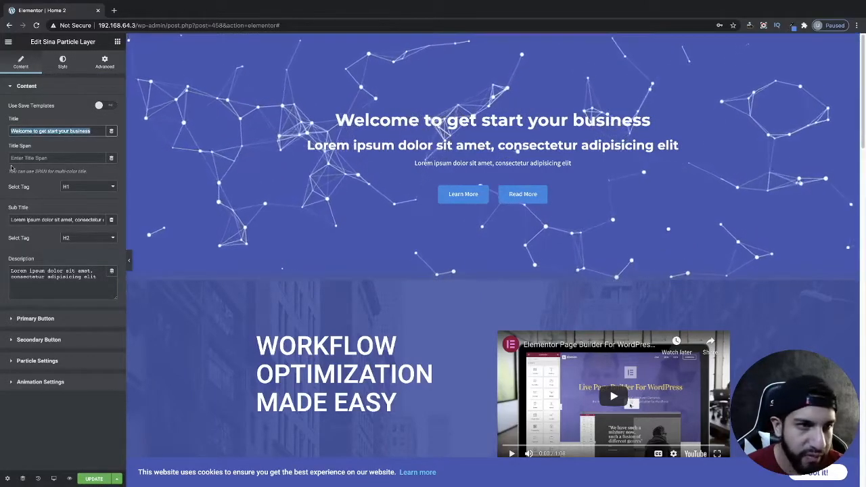
left_click(18, 220)
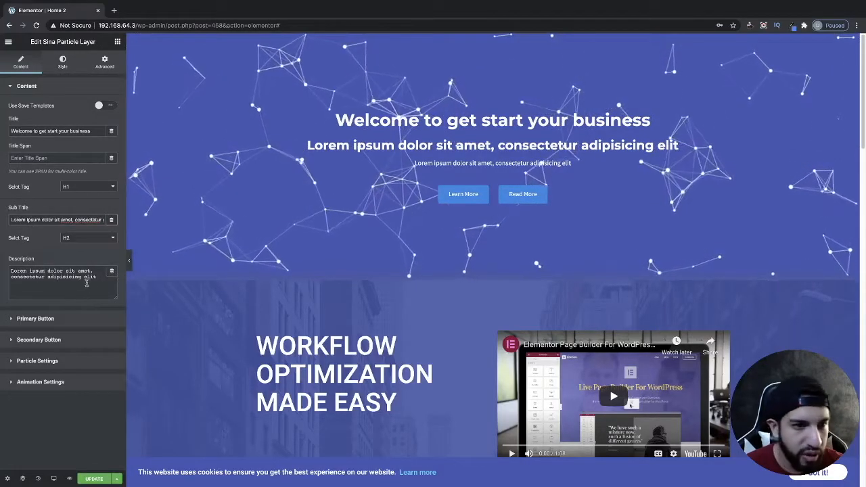
left_click(36, 319)
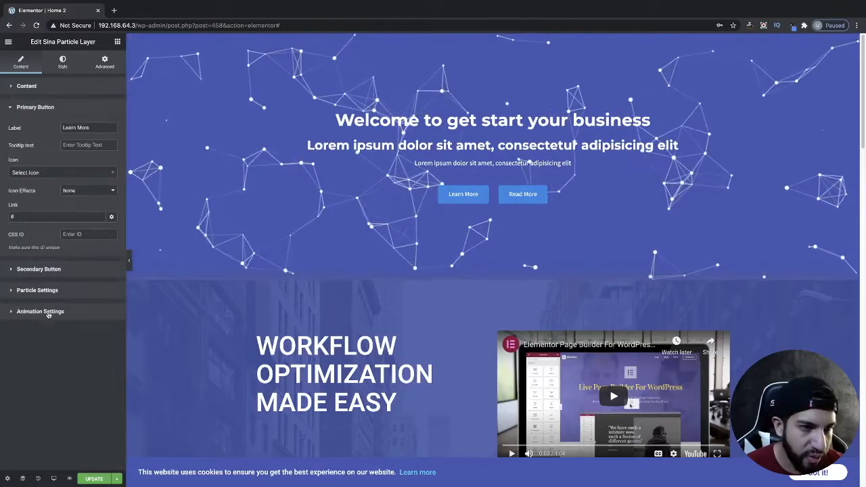
left_click(42, 174)
left_click(40, 300)
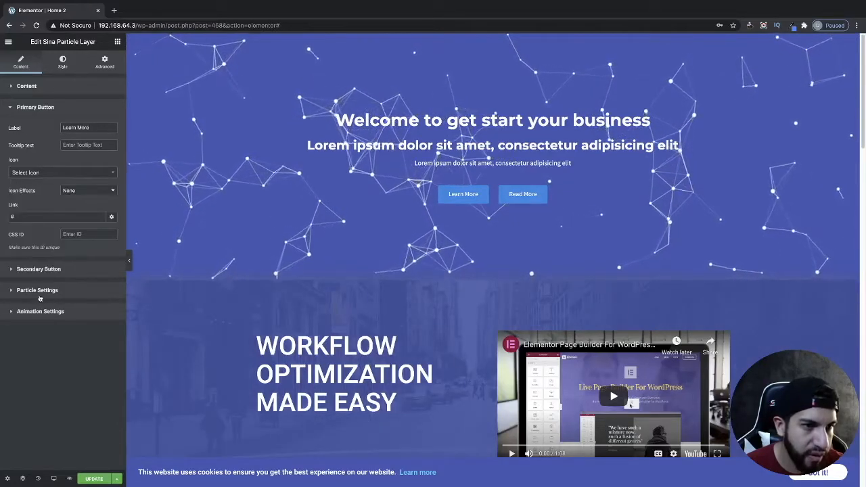
left_click(44, 271)
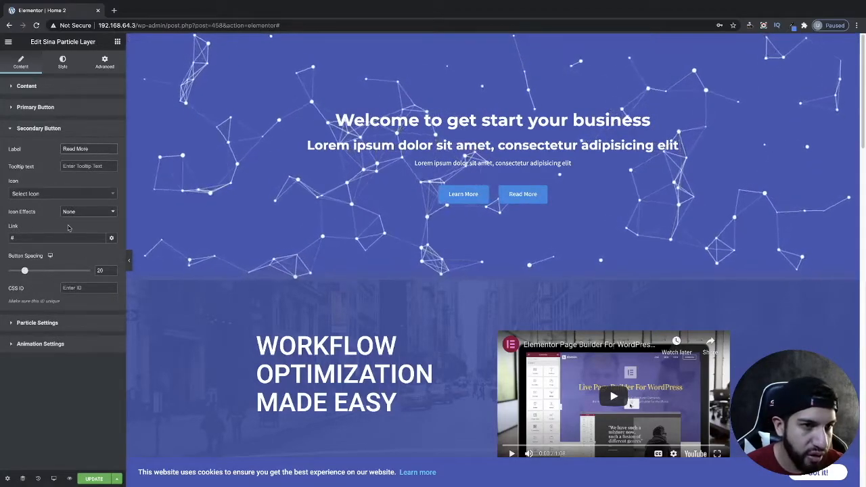
Set the link color in the particle settings to black (#000000).
left_click(41, 323)
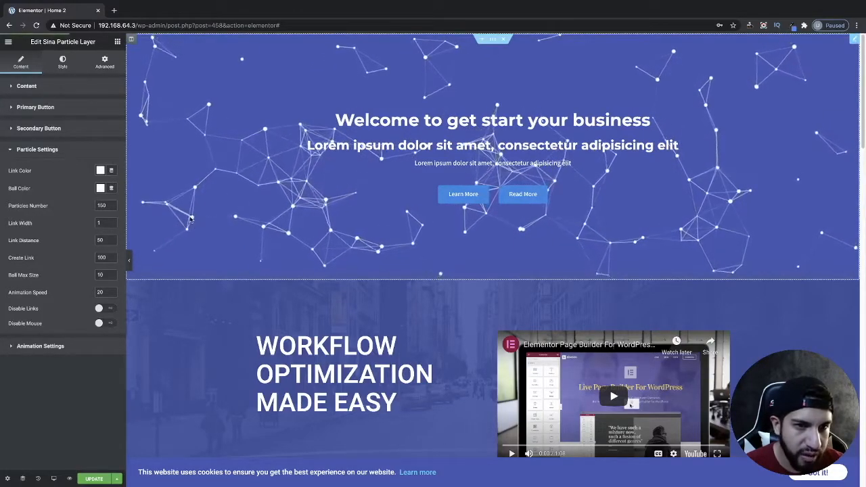
left_click(100, 172)
left_click(127, 191)
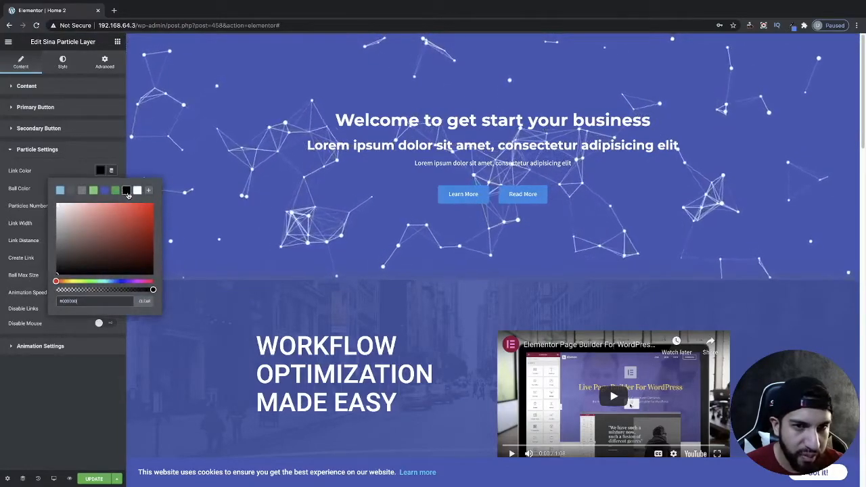
left_click(101, 172)
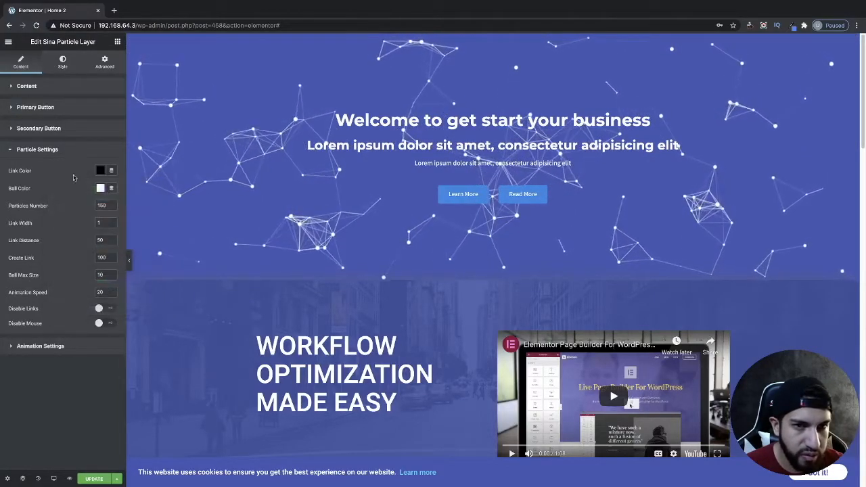
Try a dark red link color in the particle settings and switch it back to black.
left_click(100, 171)
left_click(145, 223)
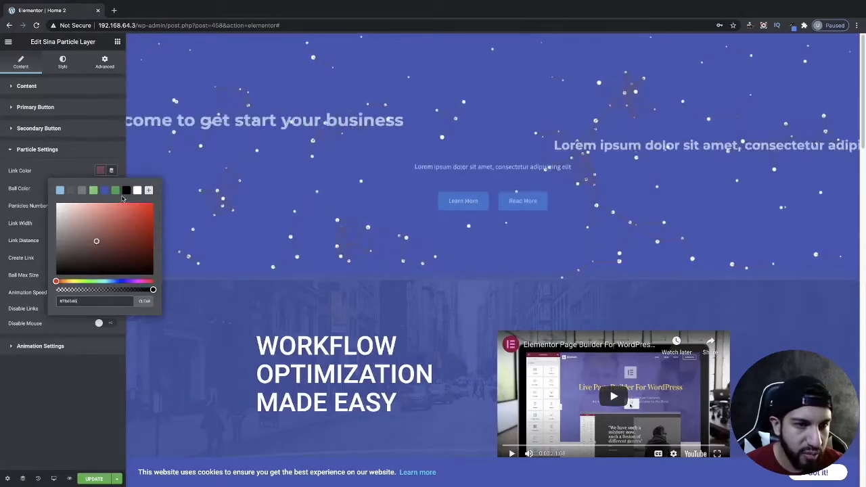
left_click(126, 191)
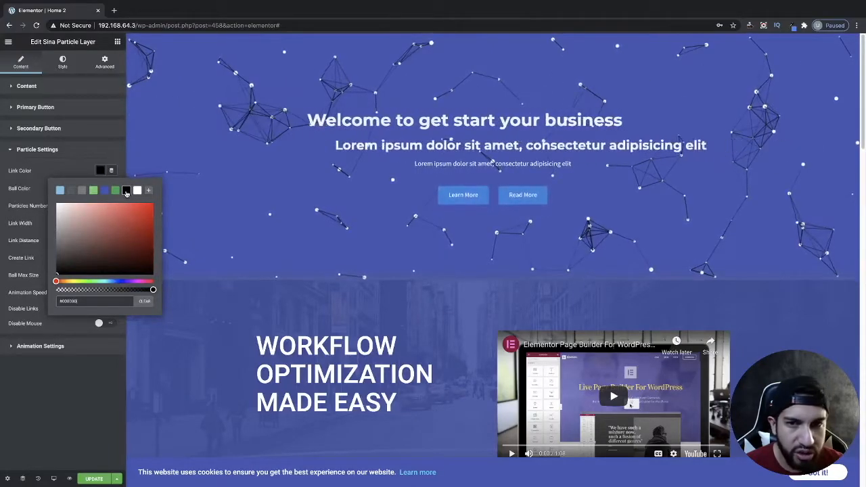
left_click(88, 155)
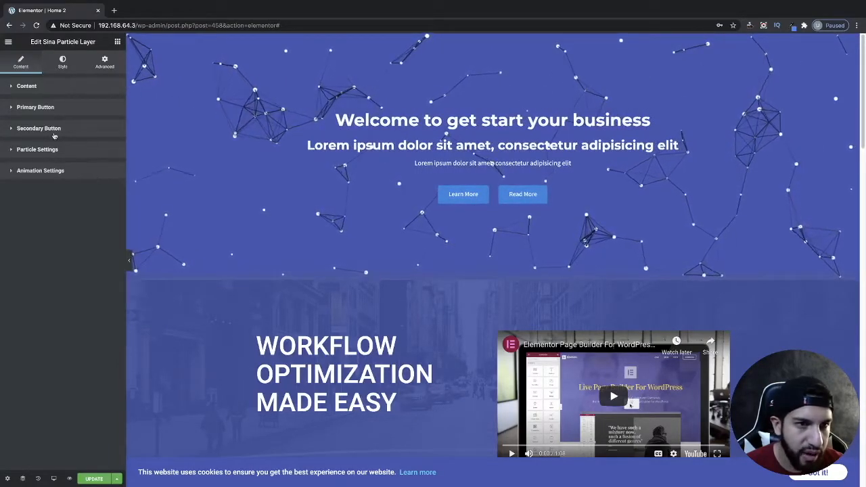
left_click(59, 170)
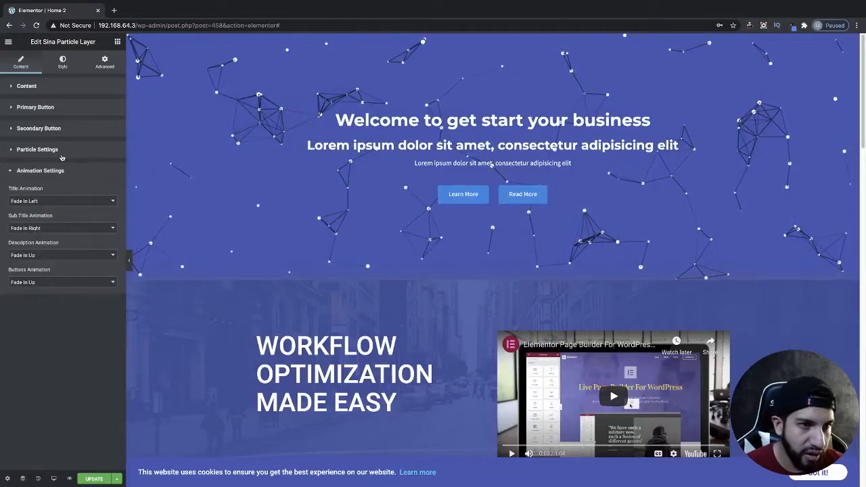
Set both the link color and the ball color in the particle settings to white.
left_click(60, 150)
left_click(100, 170)
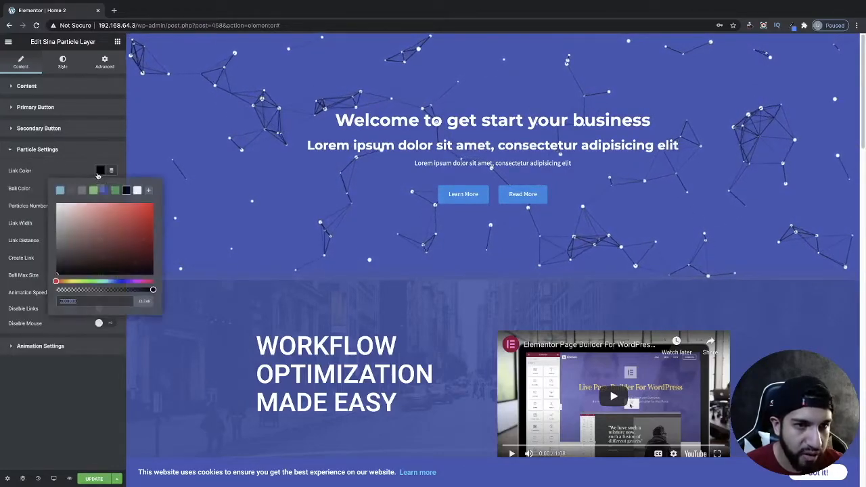
left_click(138, 190)
left_click(78, 176)
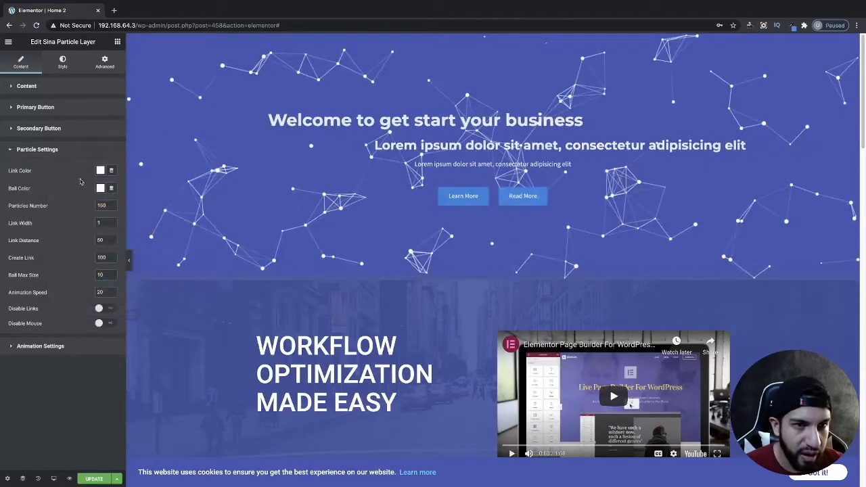
left_click(100, 189)
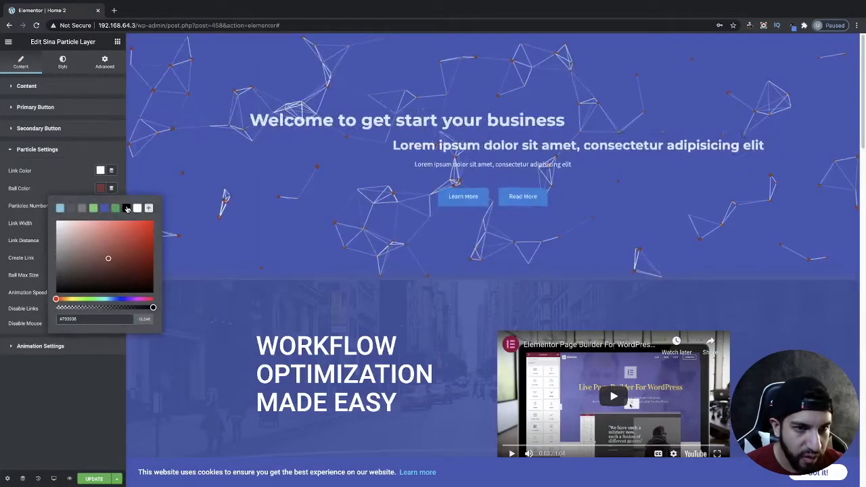
left_click(138, 209)
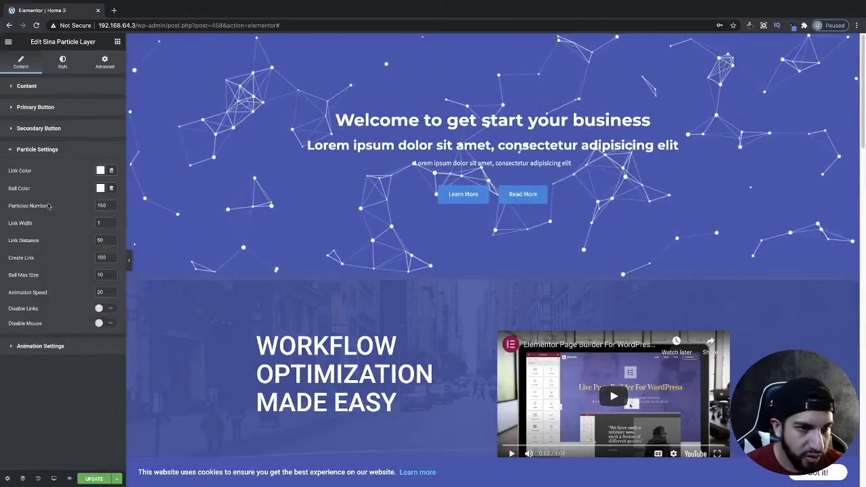
Try a particle link width of 5 and set it back to 1.
double_click(101, 205)
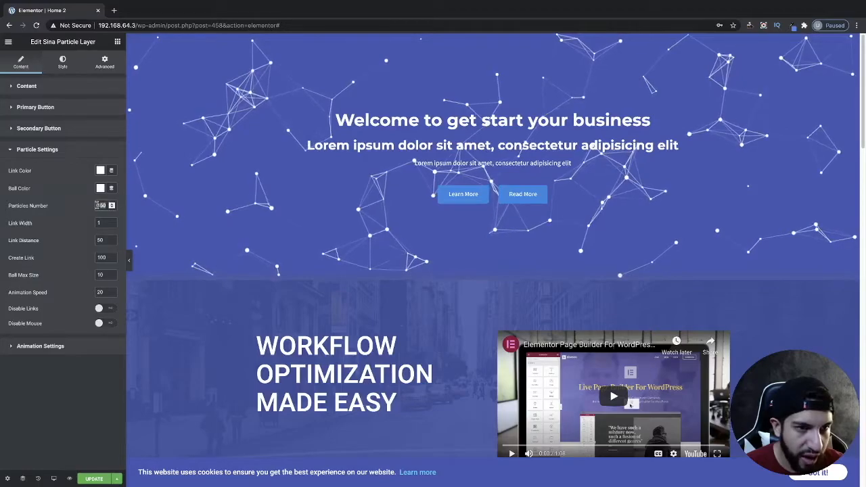
left_click(105, 205)
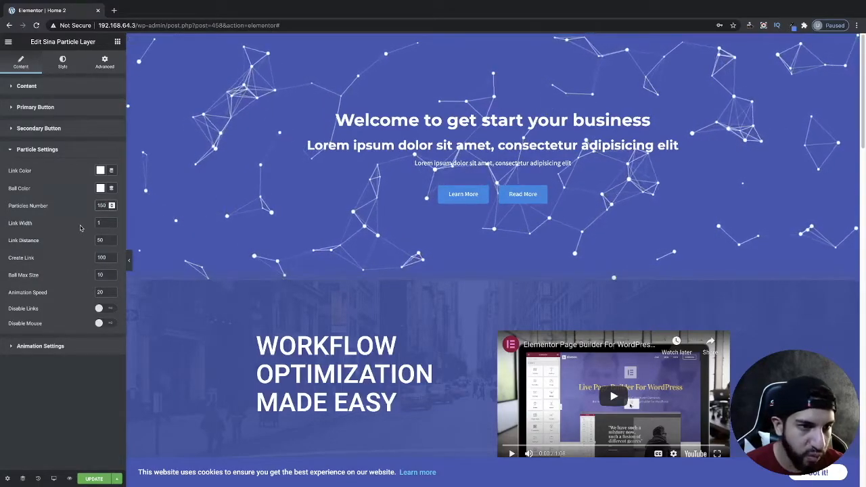
left_click_drag(102, 223, 79, 224)
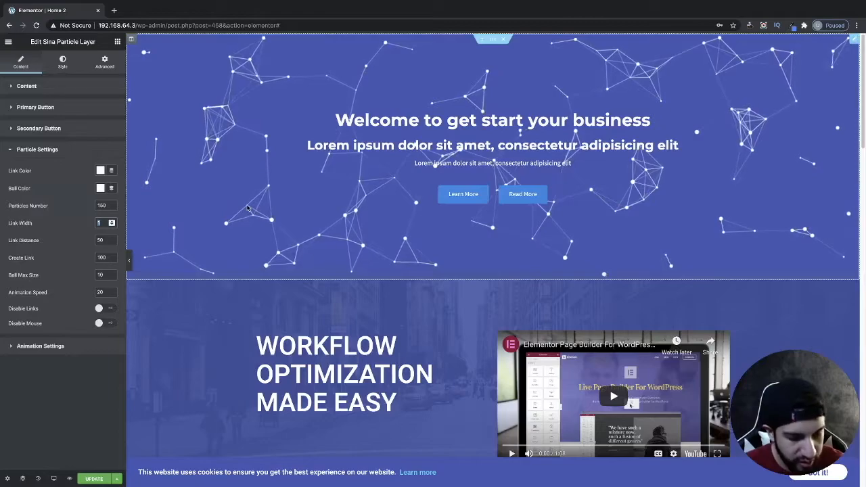
type("5")
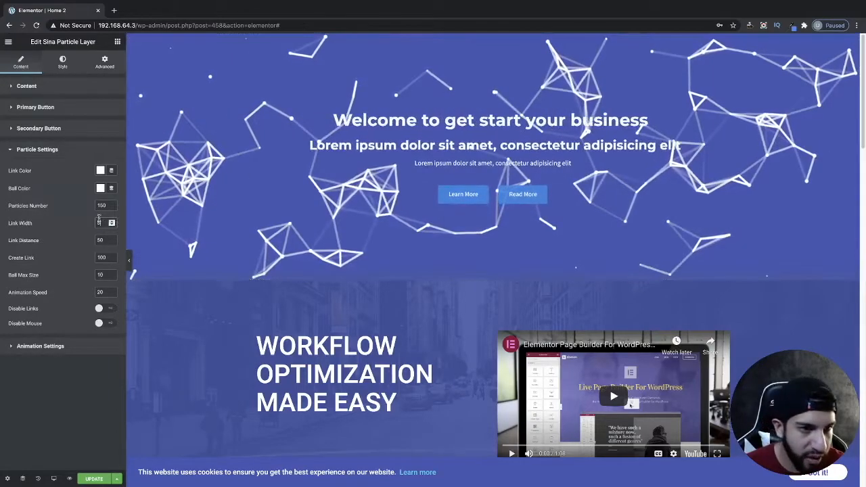
type("1")
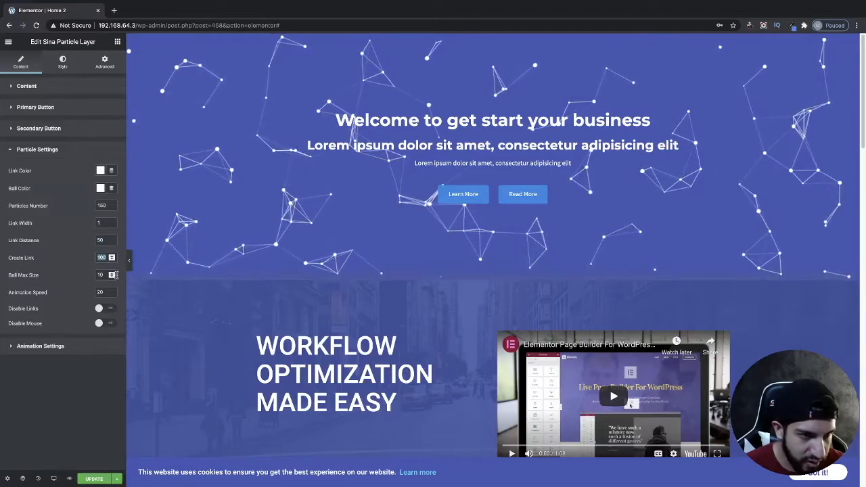
Try a Create Link value of 200 for the particles and return it to 100.
type("200")
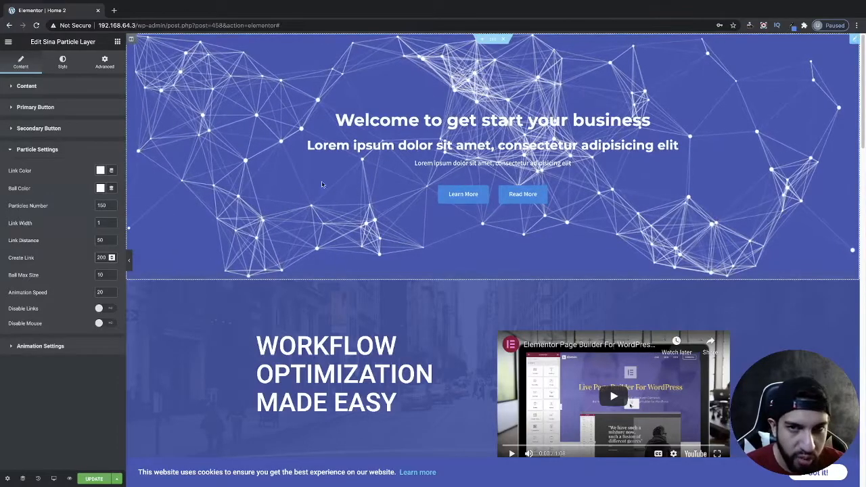
double_click(101, 259)
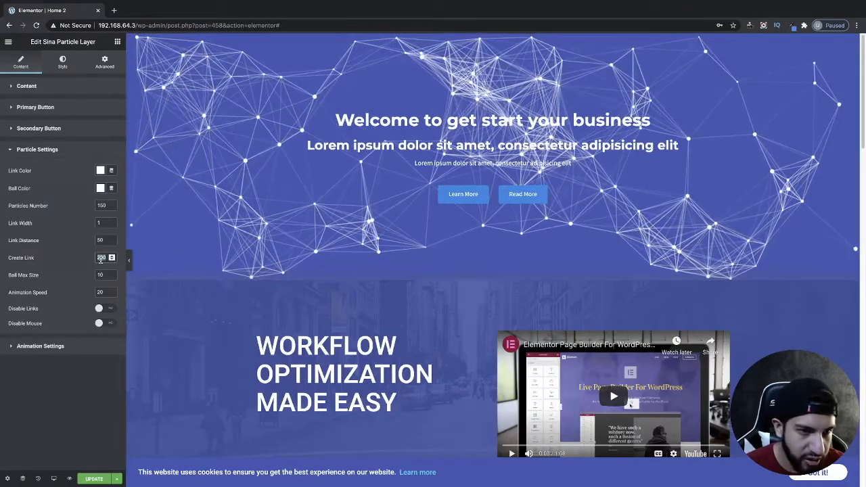
type("100")
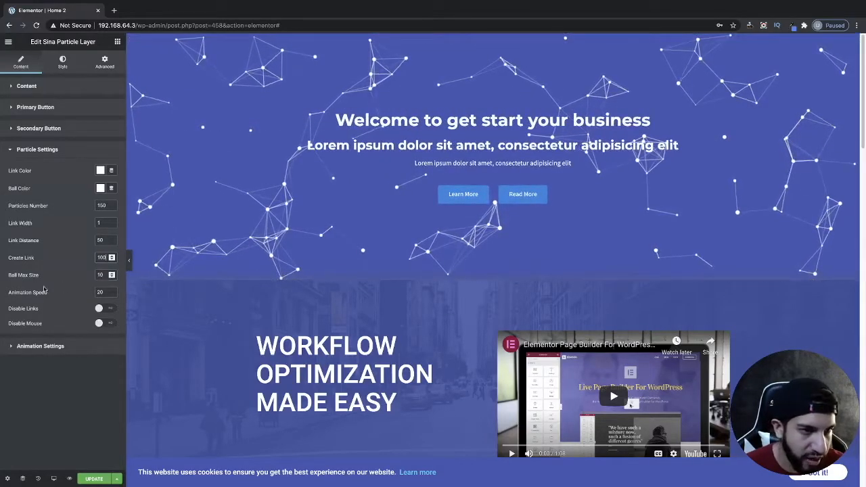
Try a maximum ball size of 30 for the particles and return it to 10.
left_click(105, 276)
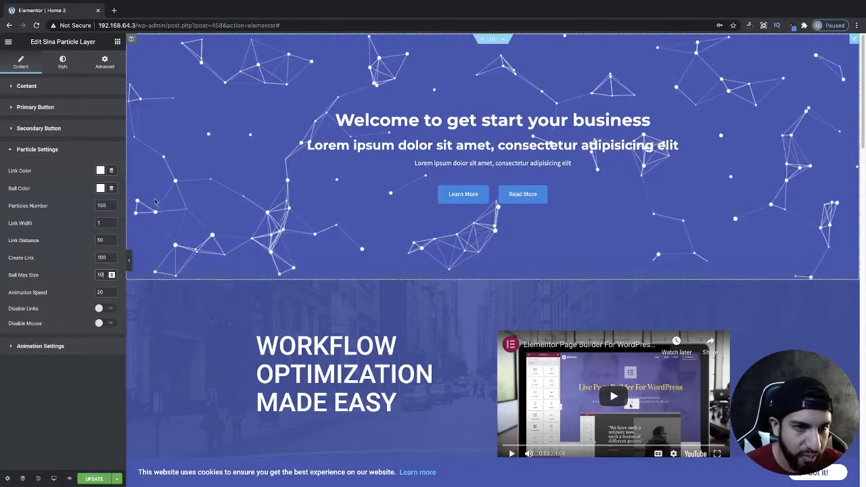
double_click(101, 275)
type("30")
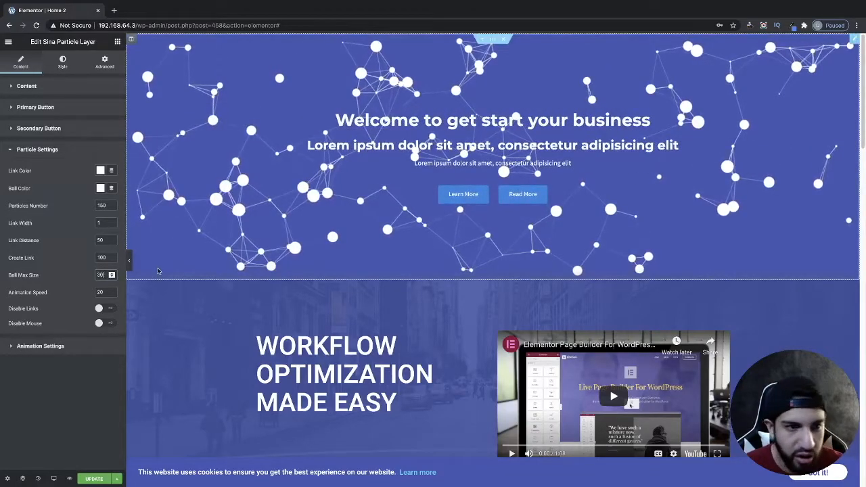
type("10")
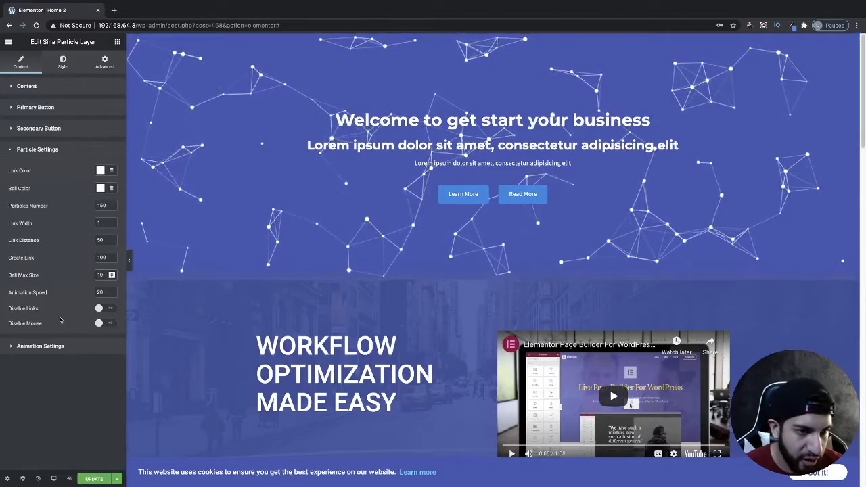
Try the Disable Links and Disable Mouse options one after the other, turning each off again.
left_click(105, 309)
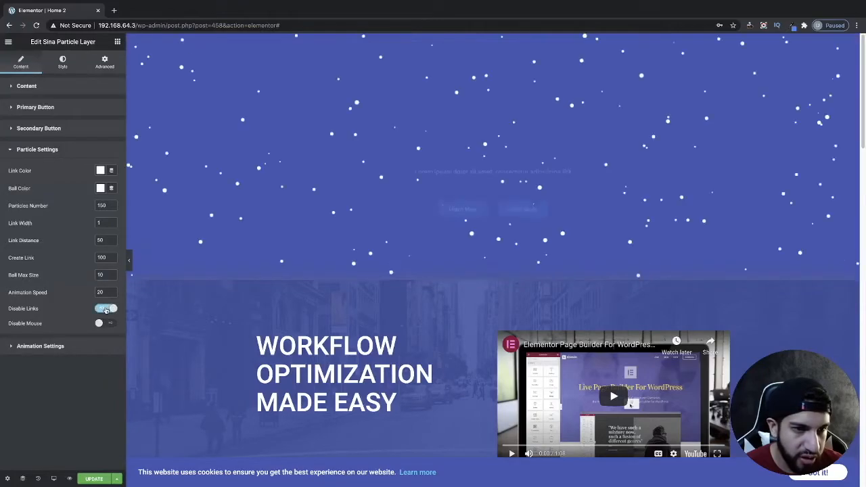
left_click(105, 309)
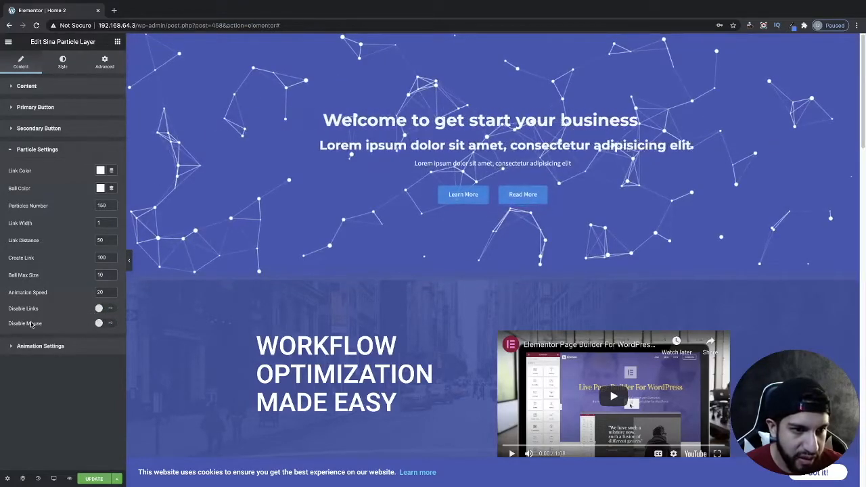
left_click(105, 323)
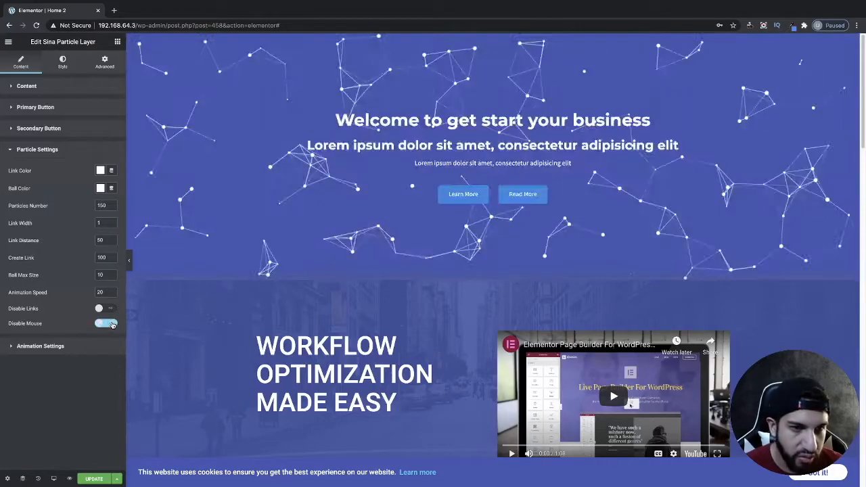
left_click(106, 324)
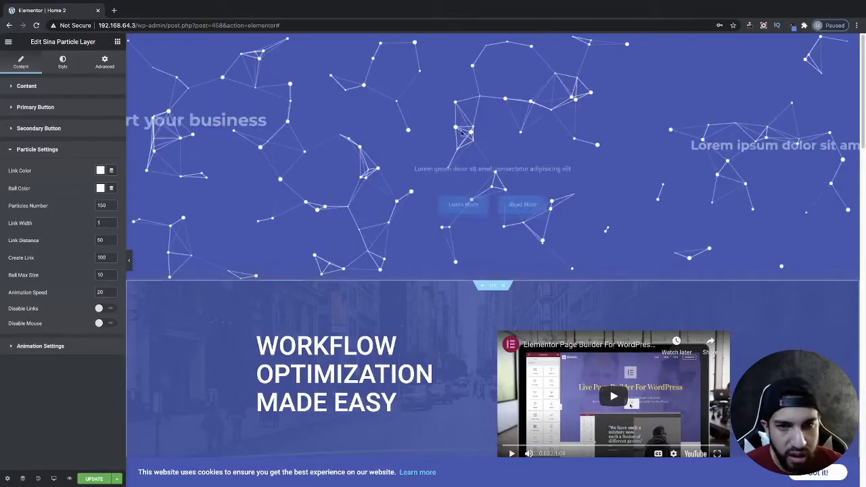
left_click(50, 348)
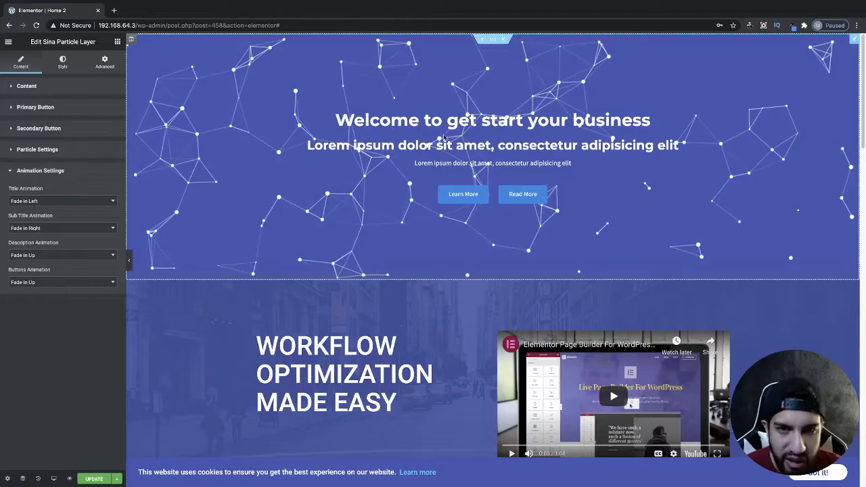
Try a bottom padding of 0 on the particle layer's container and restore it to 180.
left_click(56, 65)
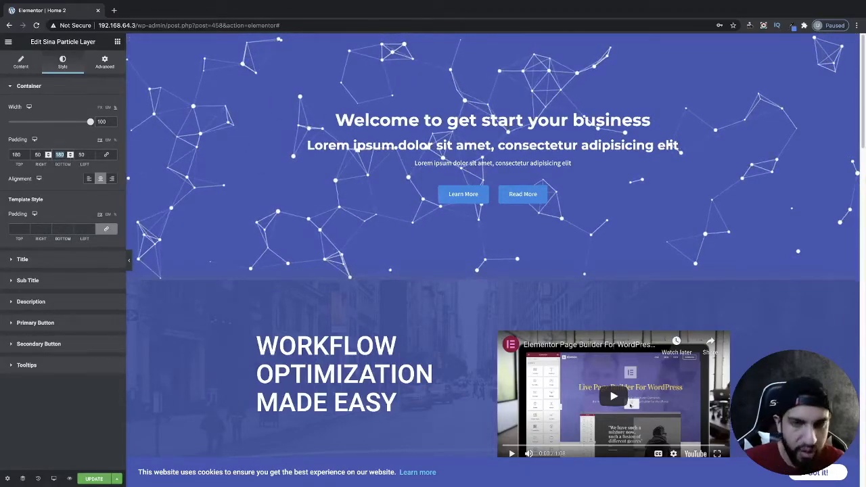
type("0")
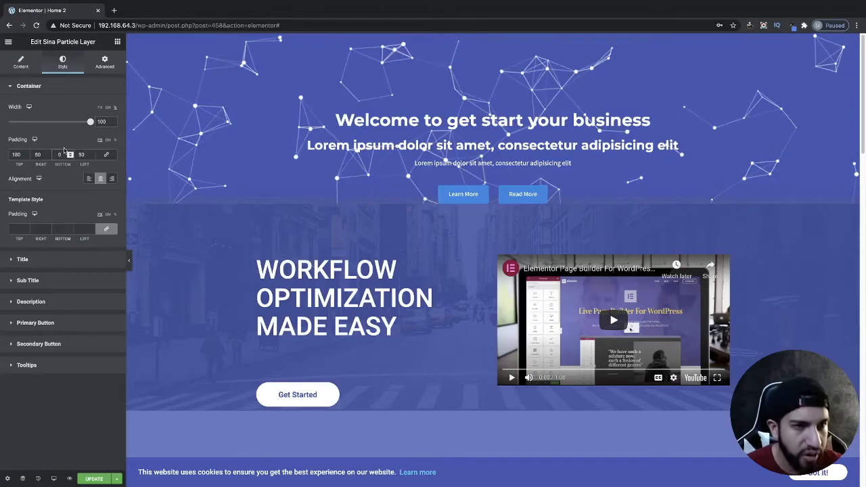
type("180")
left_click(86, 207)
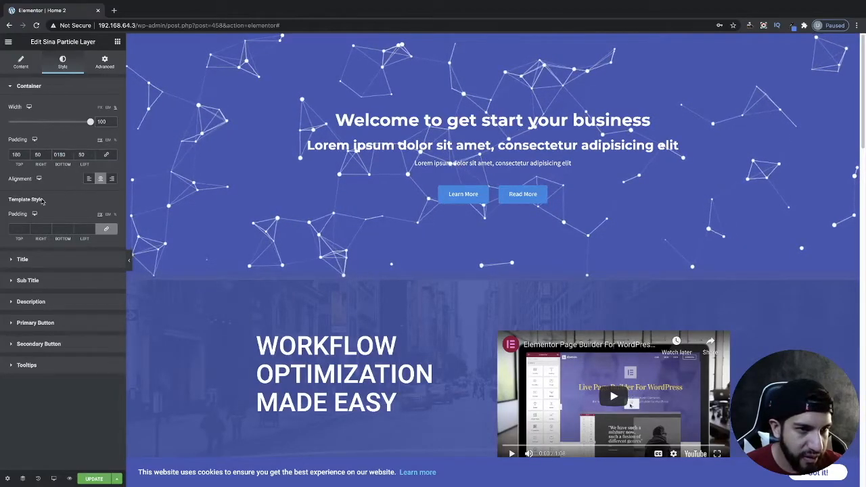
Try left and right alignment for the particle layer's container content and return it to center.
left_click(88, 178)
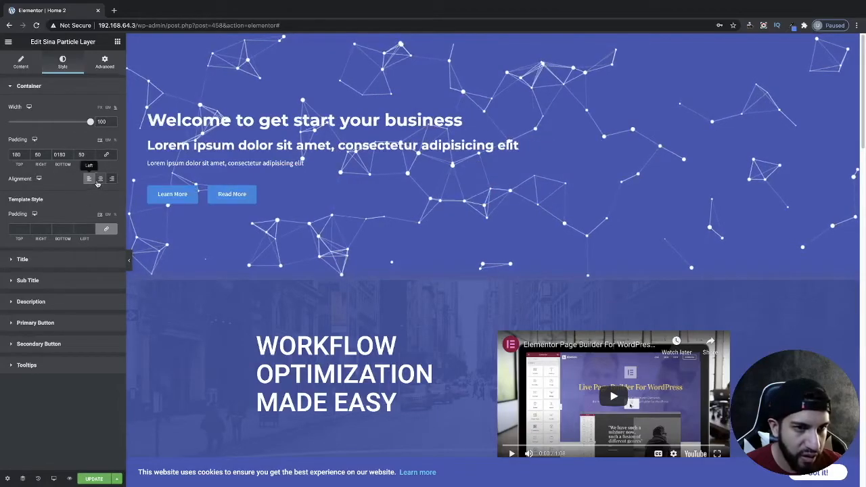
left_click(100, 178)
left_click(112, 180)
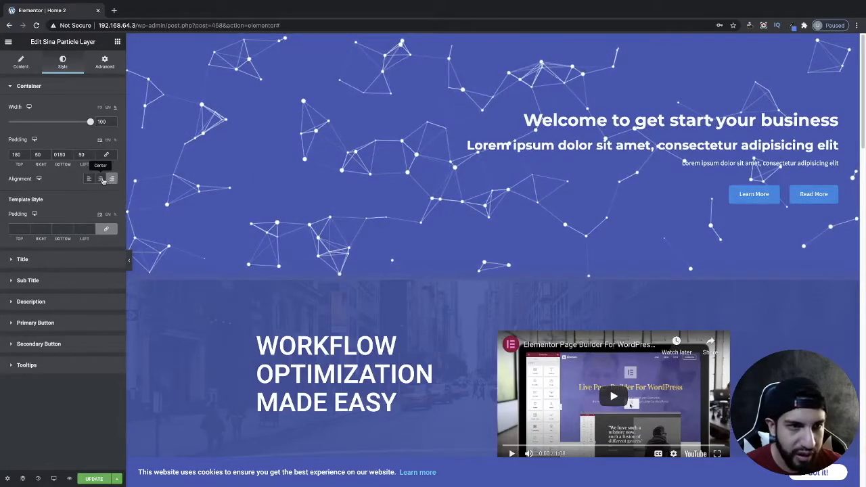
left_click(100, 178)
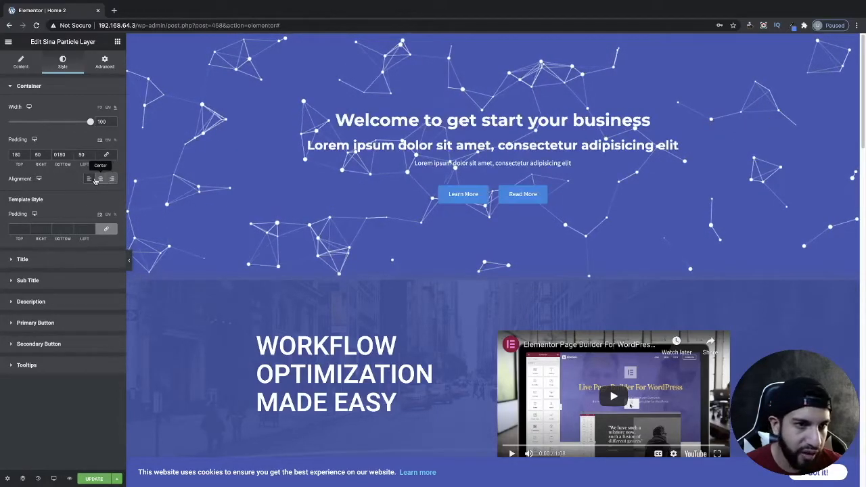
Try a red text color on the particle layer's title and set it back to white.
left_click(52, 267)
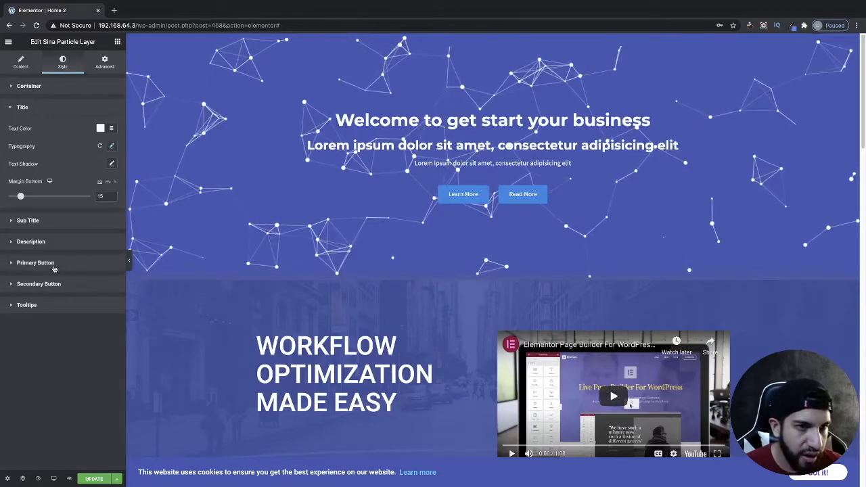
left_click(100, 130)
left_click(129, 174)
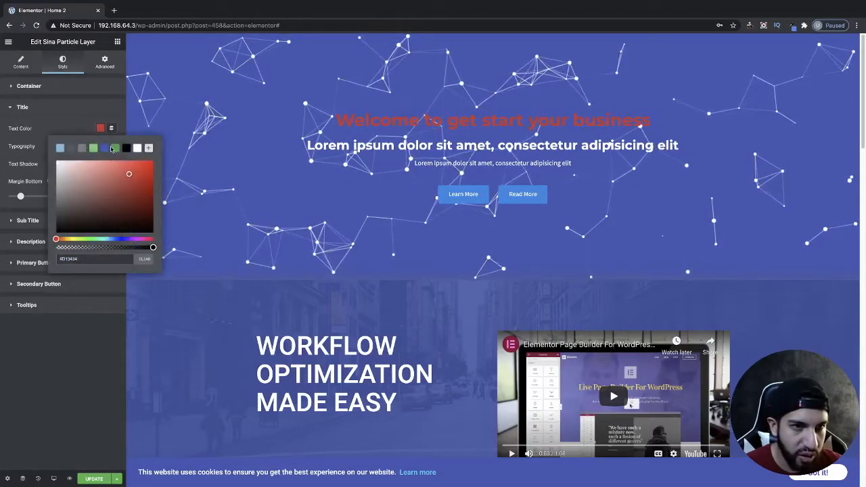
left_click(137, 148)
left_click(111, 169)
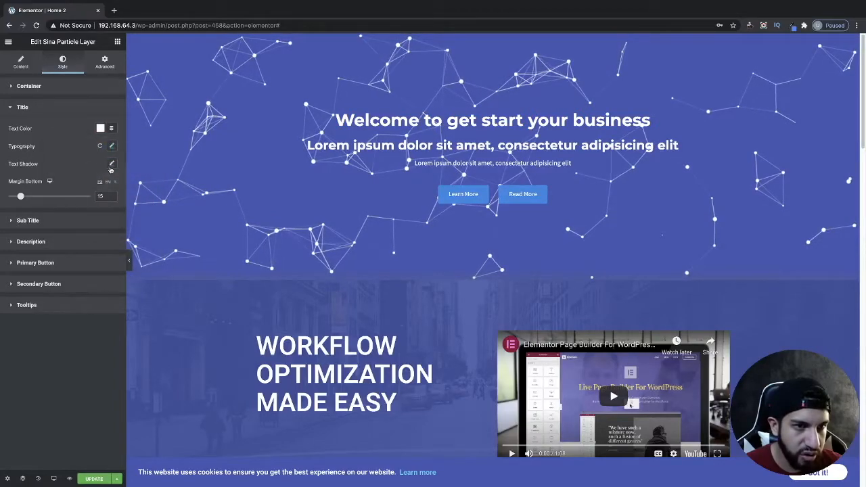
Slightly increase the font size of the particle layer's title in its typography settings.
left_click(112, 148)
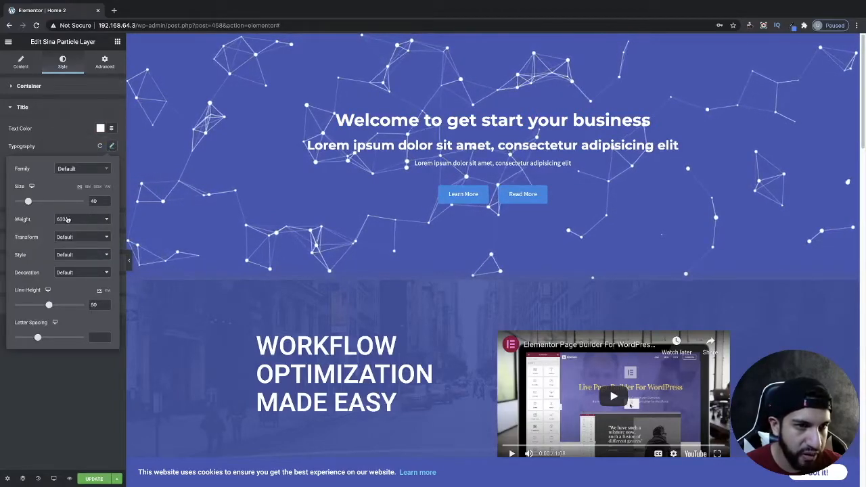
left_click_drag(29, 202, 34, 201)
left_click(66, 136)
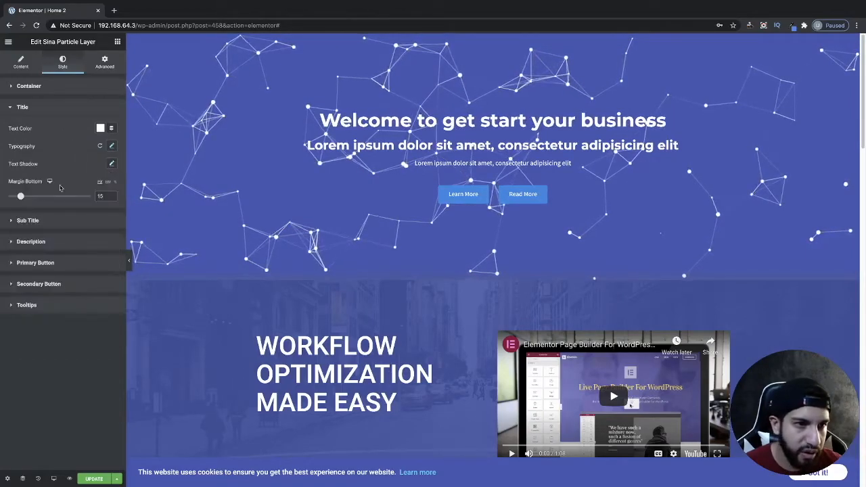
Look through the style settings of the particle layer's sub title, description and primary button.
left_click(42, 221)
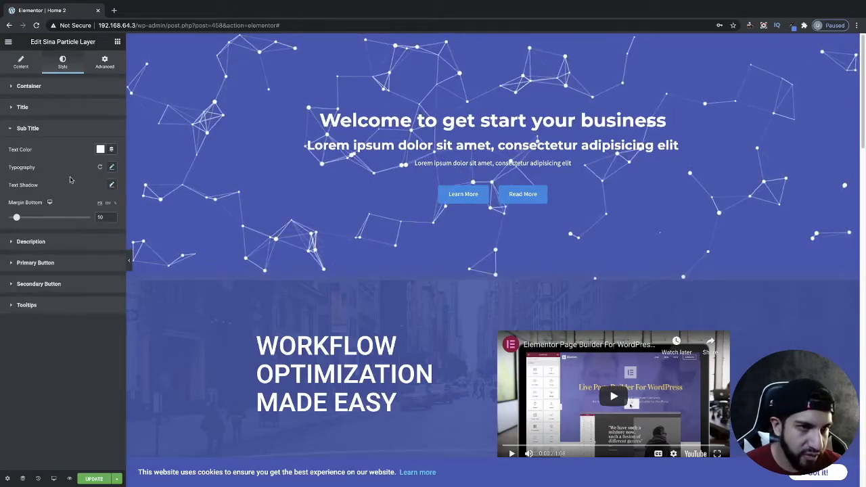
left_click(48, 244)
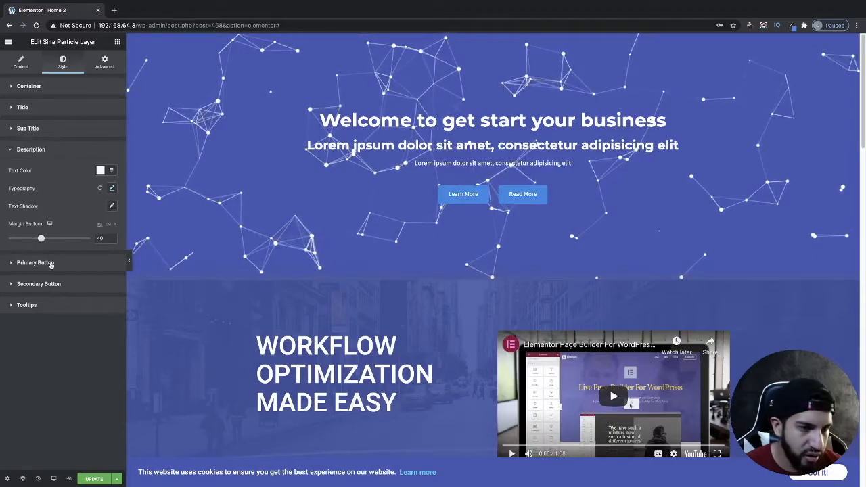
left_click(68, 264)
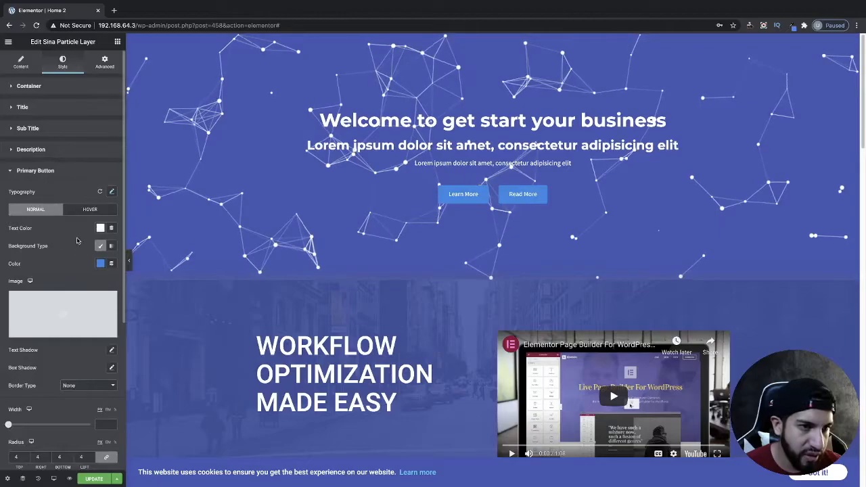
scroll(76, 240, "down", 1)
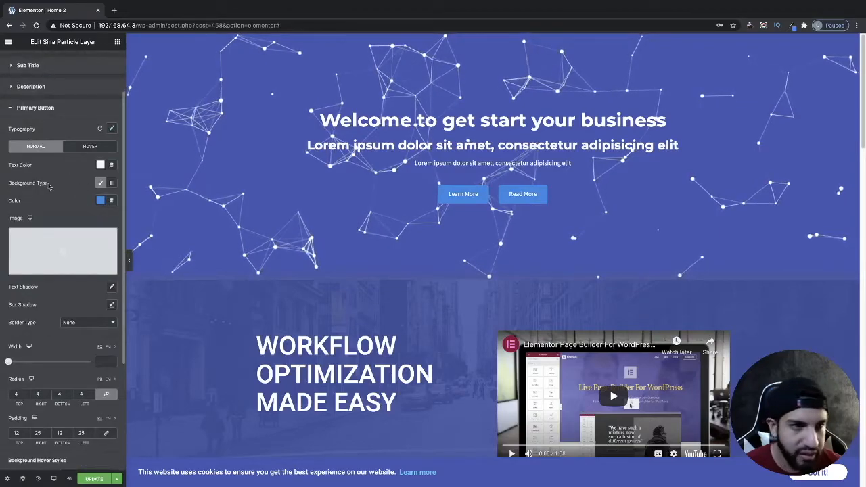
Try a black background color on the particle layer's primary button and undo the color change.
left_click(100, 201)
left_click(123, 261)
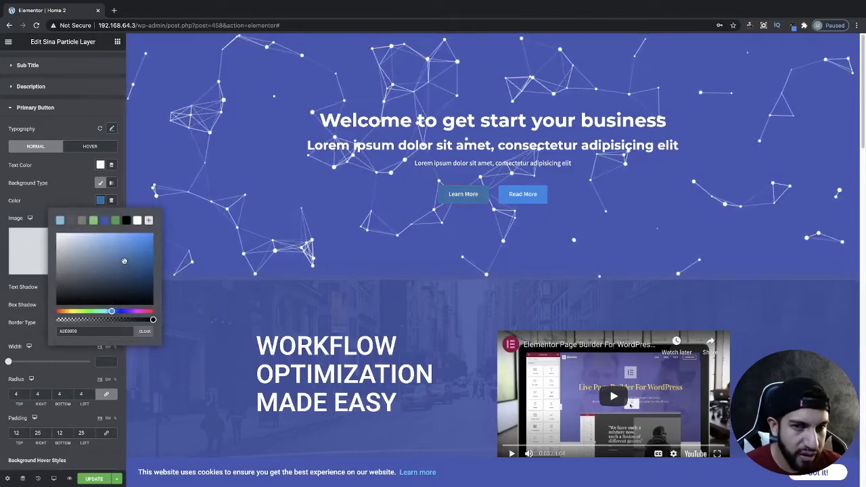
left_click(126, 220)
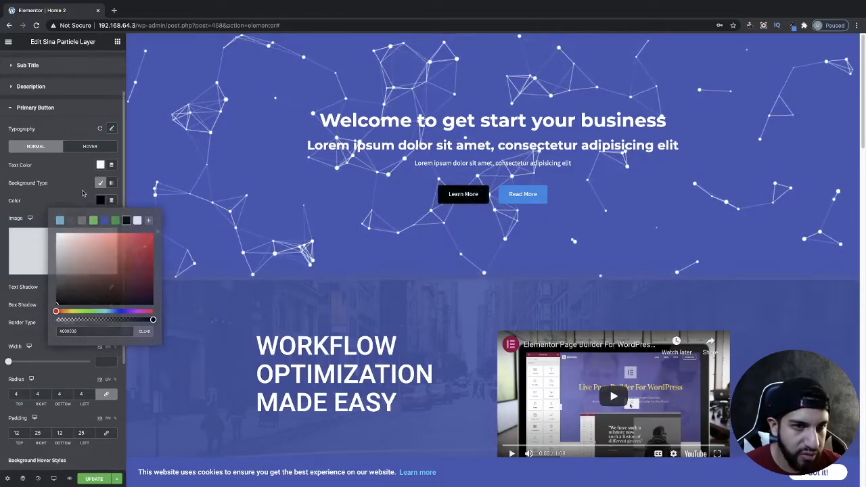
left_click(100, 165)
left_click(101, 170)
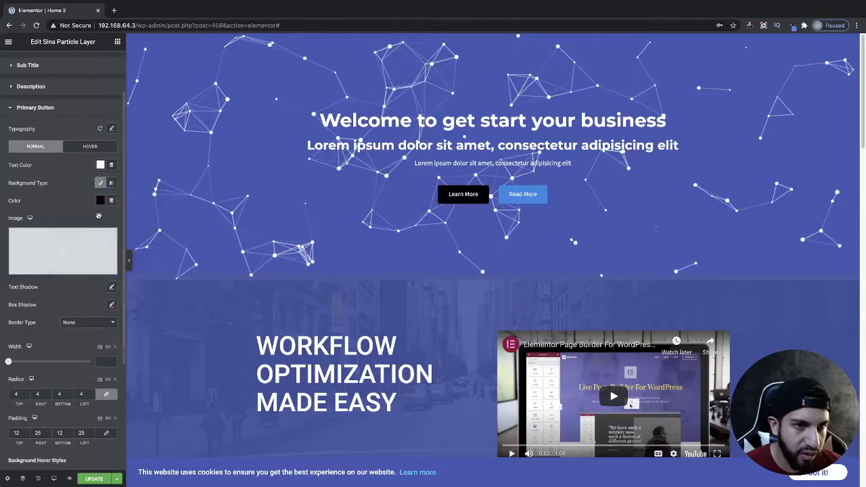
key("super+z")
key("super+z")
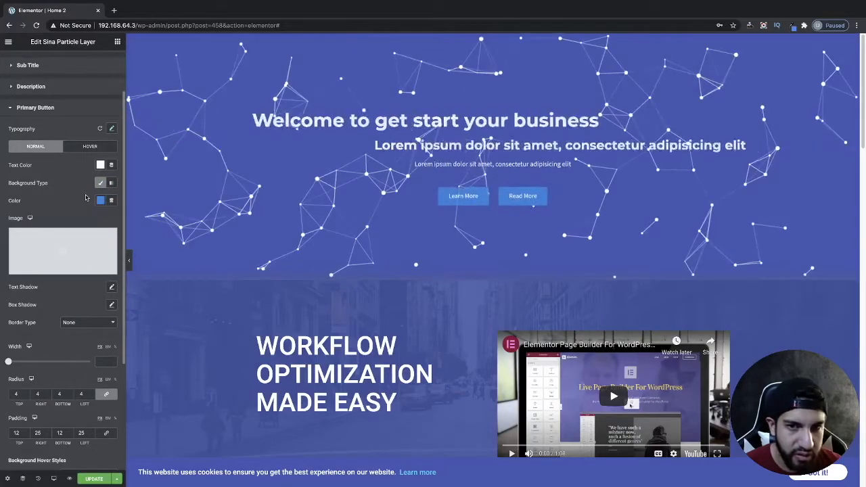
Try a width of 149 px for the primary button and undo it.
scroll(71, 272, "down", 4)
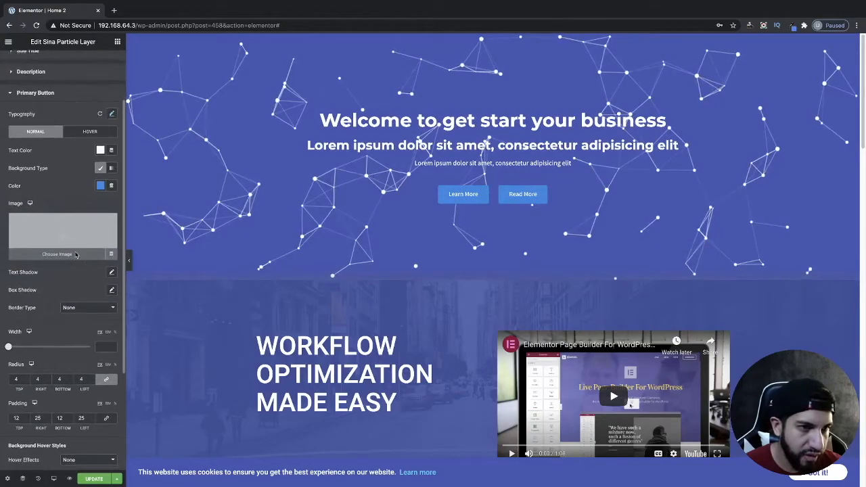
scroll(76, 259, "down", 1)
mouse_move(8, 231)
left_mouse_down()
mouse_move(33, 232)
mouse_move(21, 231)
left_mouse_up()
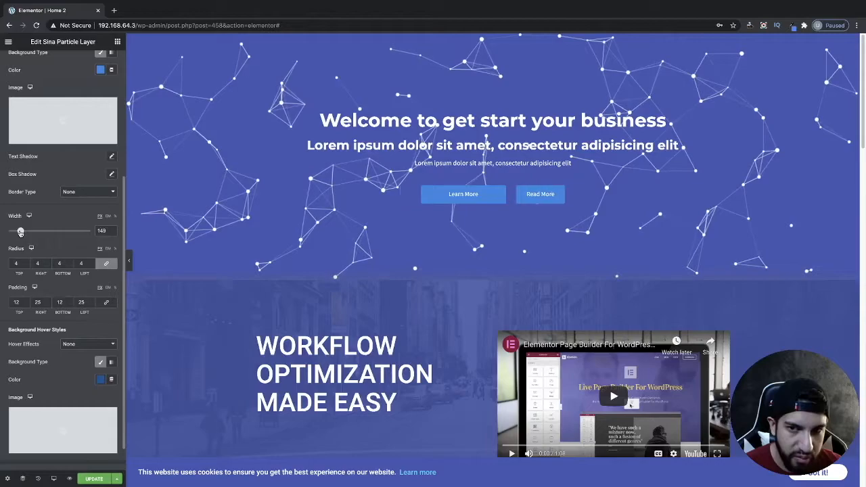
key("super+z")
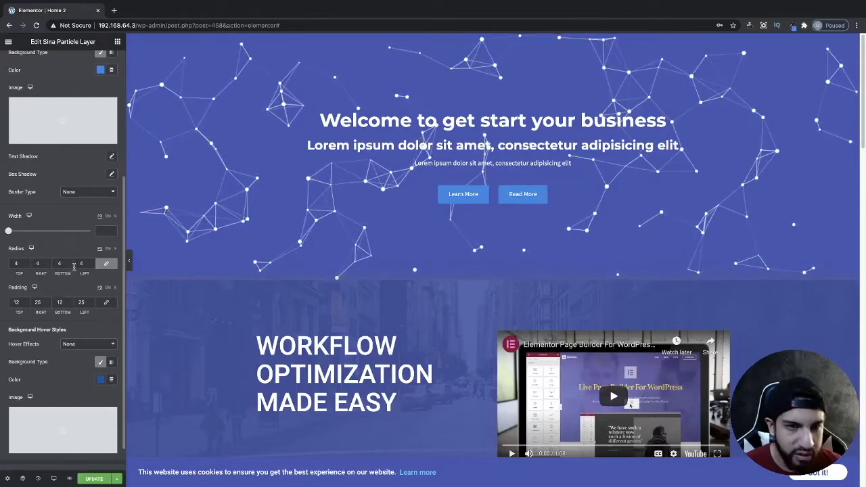
Review the primary button's padding and background hover styles and the secondary button's style settings.
scroll(77, 268, "down", 1)
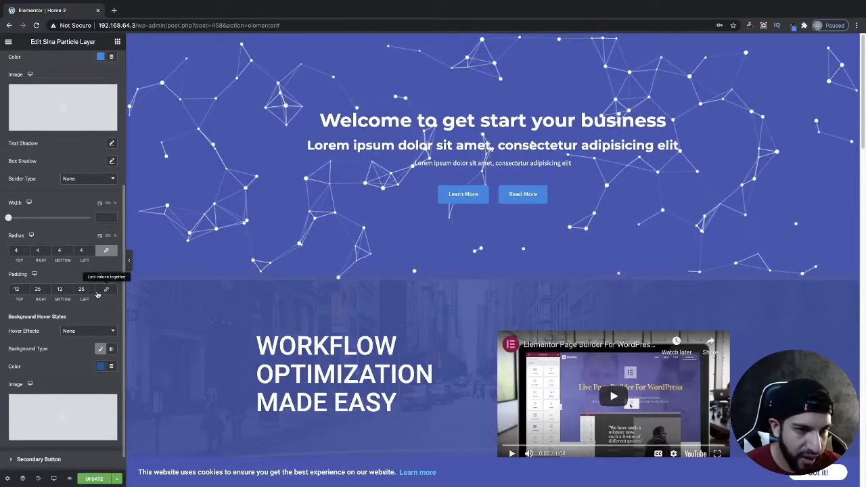
scroll(94, 292, "down", 1)
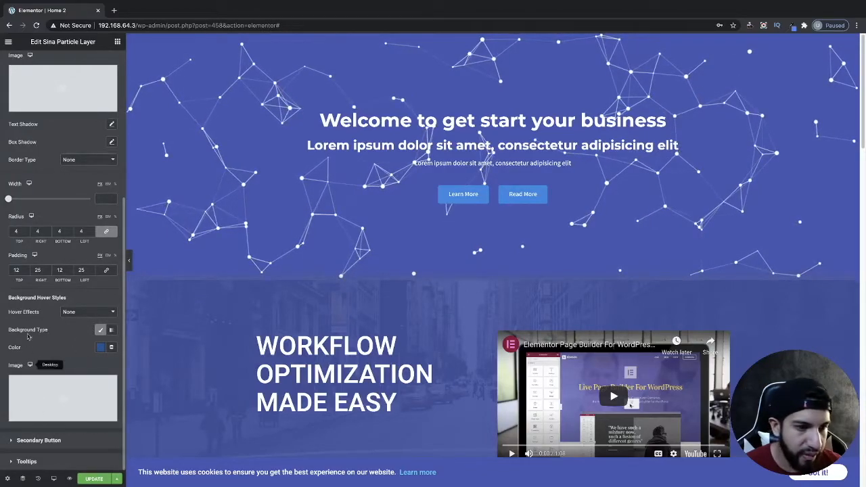
left_click(68, 440)
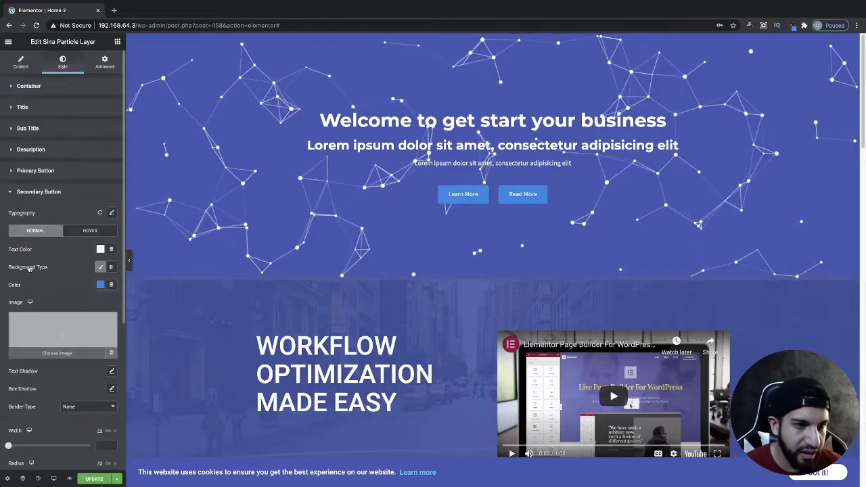
scroll(81, 308, "down", 8)
scroll(82, 308, "down", 1)
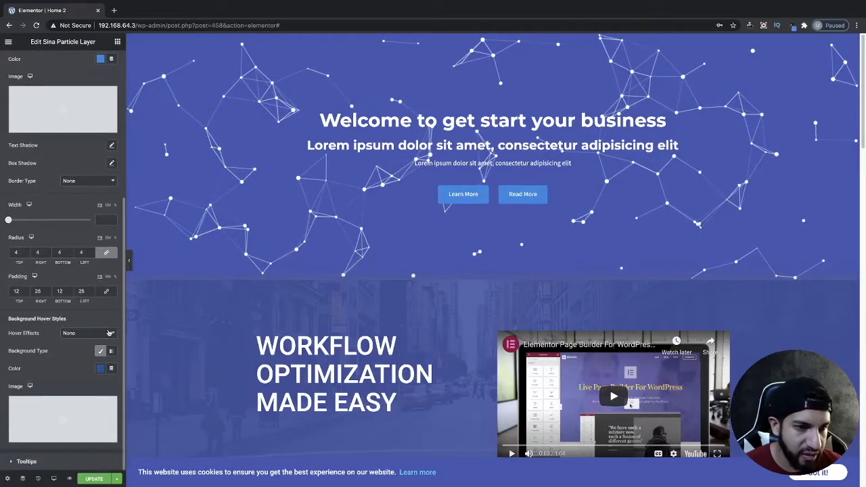
Set the max width of the particle layer's tooltips to 123 px.
left_click(33, 460)
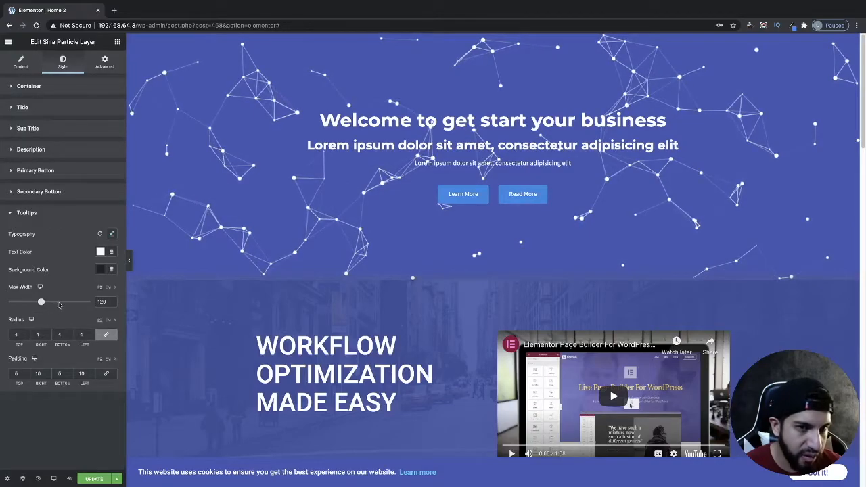
left_click_drag(42, 304, 69, 304)
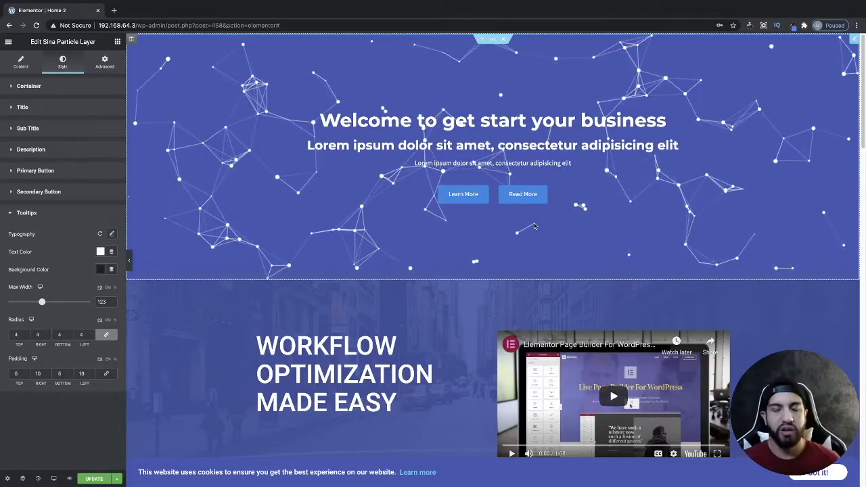
Save the "Workflow Optimization Made Easy" section to the library as a template named "home hero" and close the library.
scroll(536, 236, "down", 3)
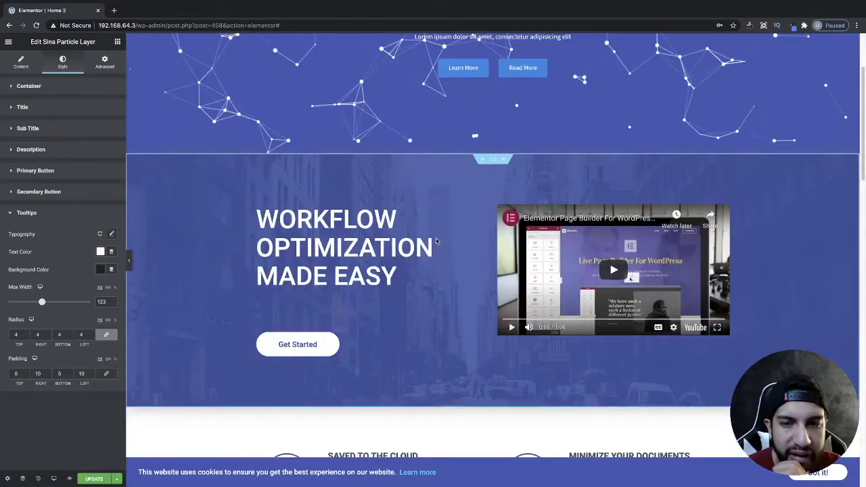
scroll(435, 241, "down", 4)
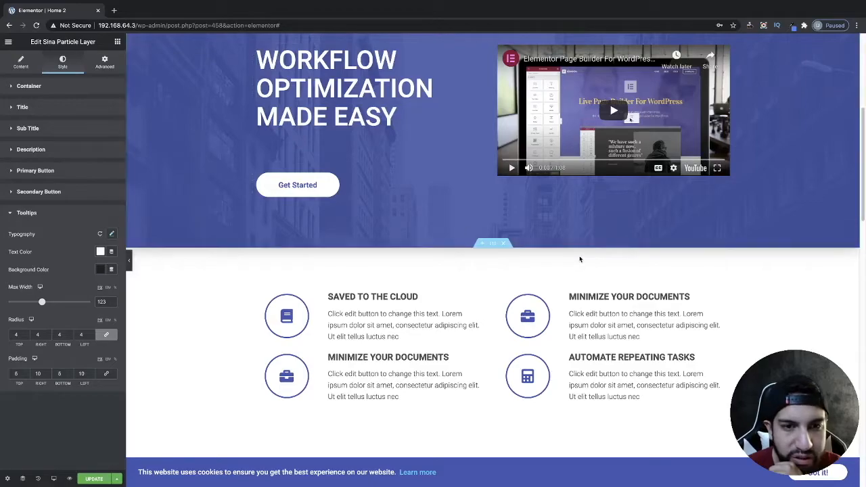
scroll(581, 257, "down", 2)
scroll(610, 271, "up", 4)
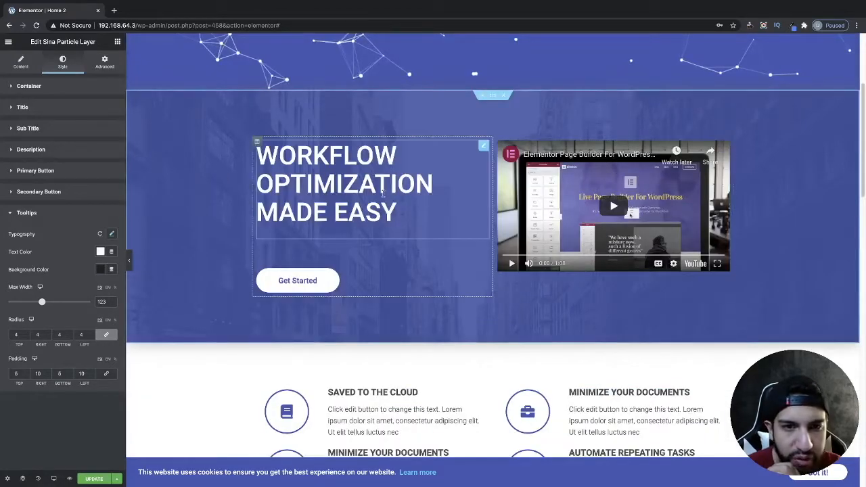
scroll(440, 230, "up", 2)
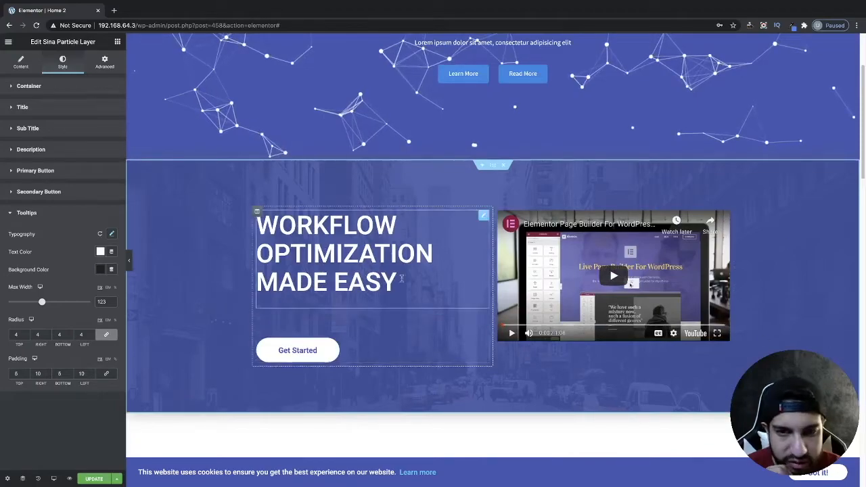
scroll(528, 210, "up", 1)
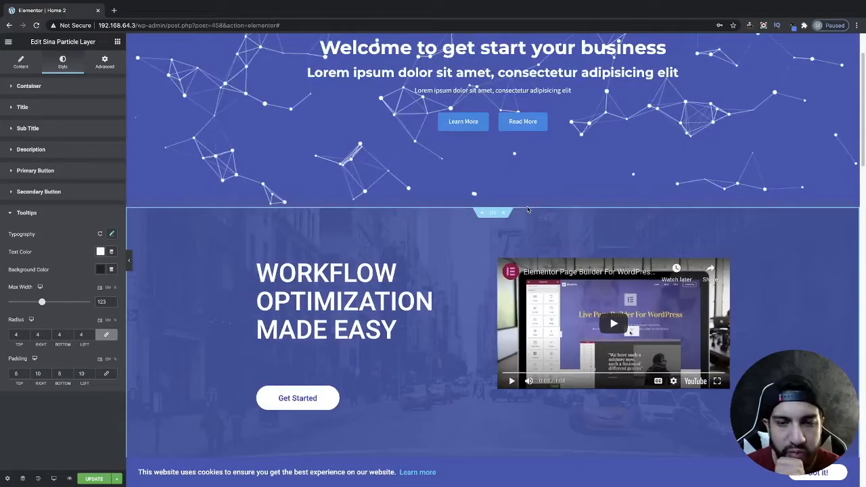
scroll(528, 208, "down", 1)
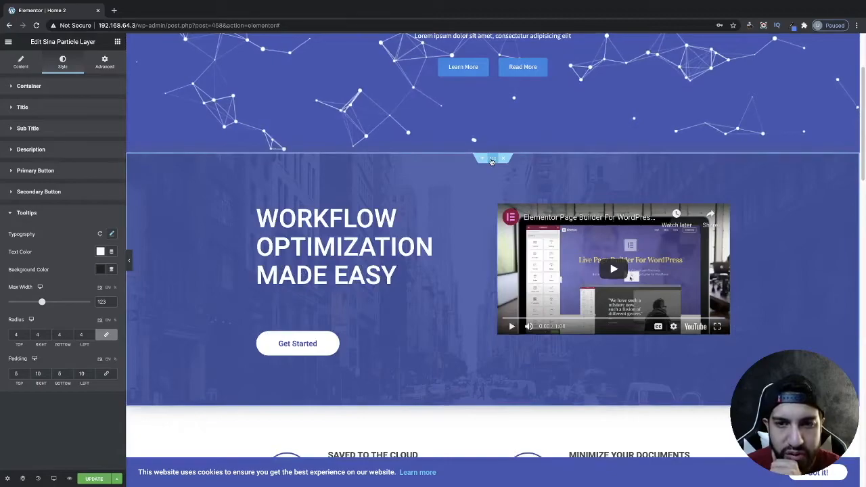
right_click(492, 162)
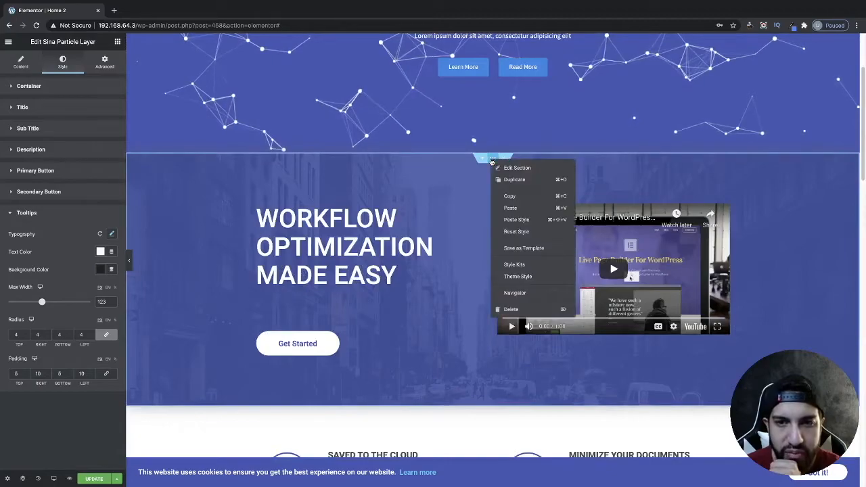
left_click(536, 249)
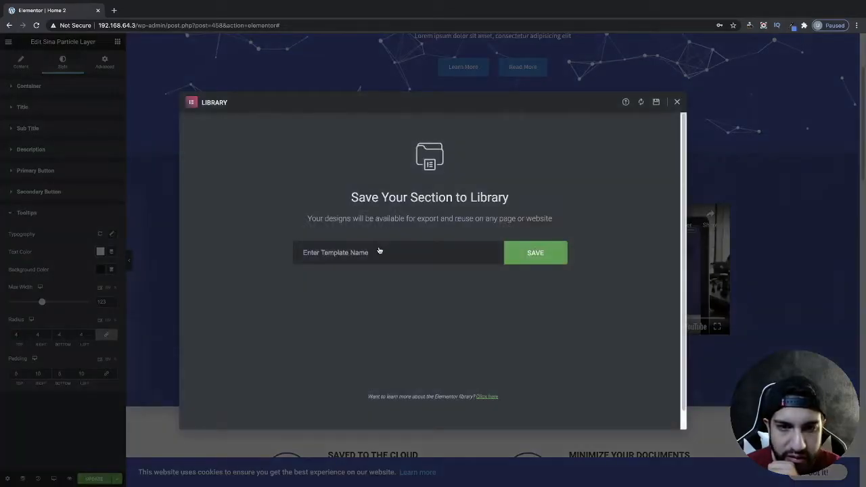
left_click(379, 252)
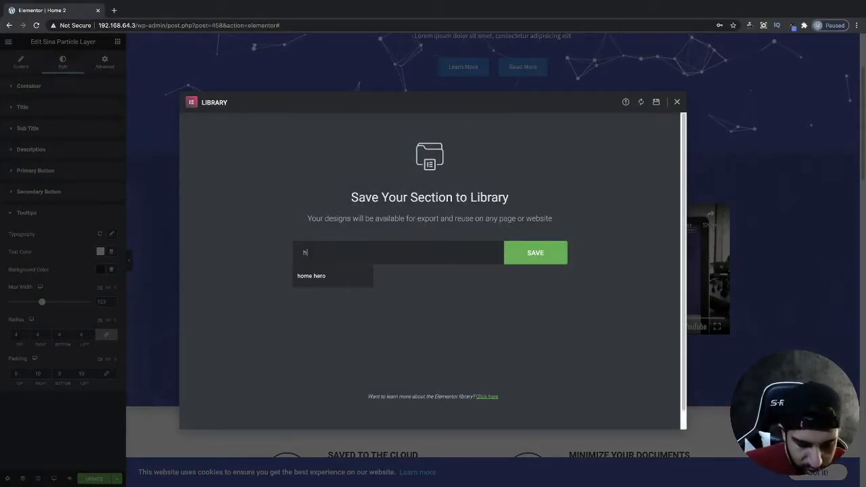
type("home hero")
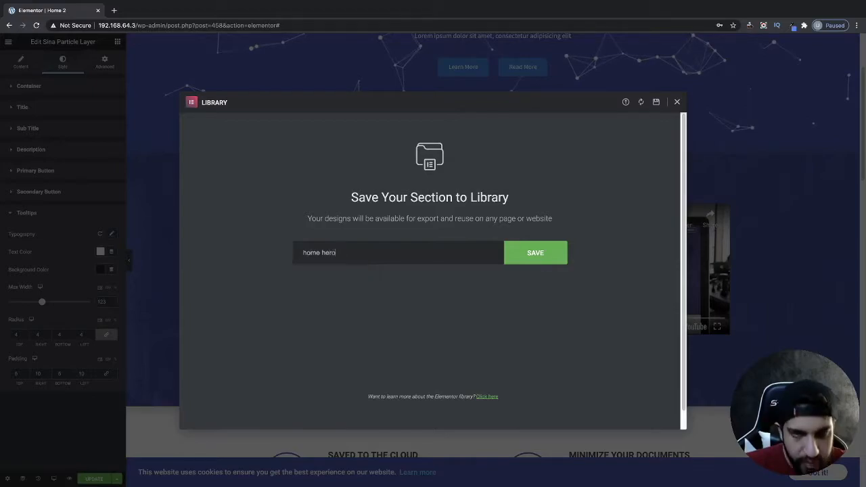
left_click(531, 262)
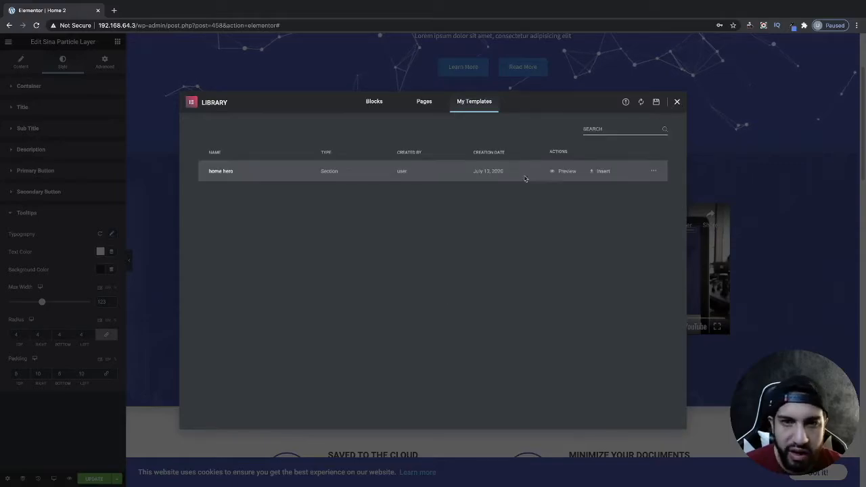
left_click(677, 102)
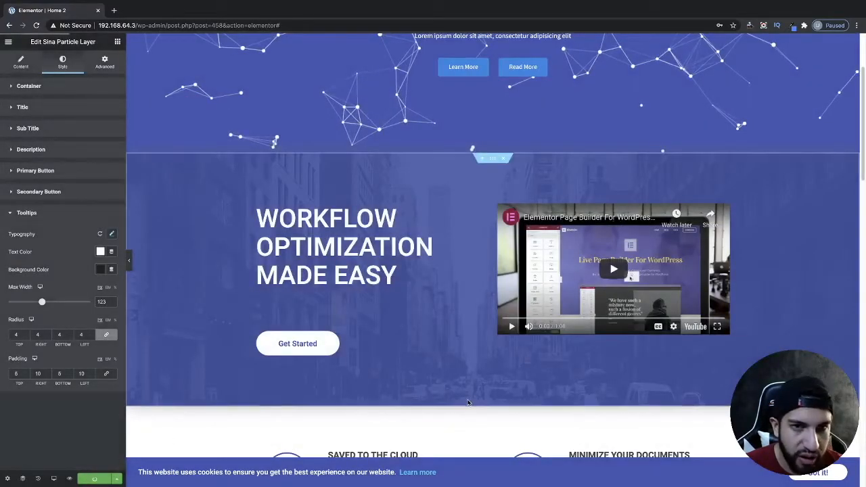
Reload the page editor so the saved section template can be used in the particle layer.
scroll(176, 441, "up", 2)
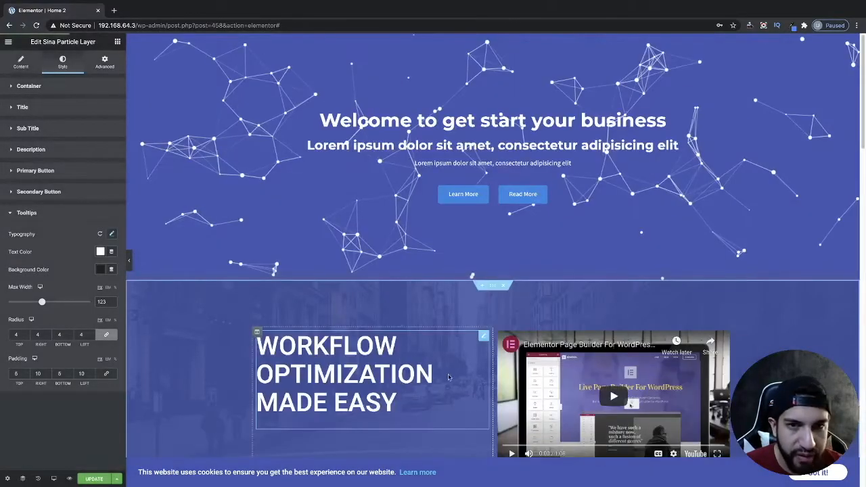
left_click(35, 25)
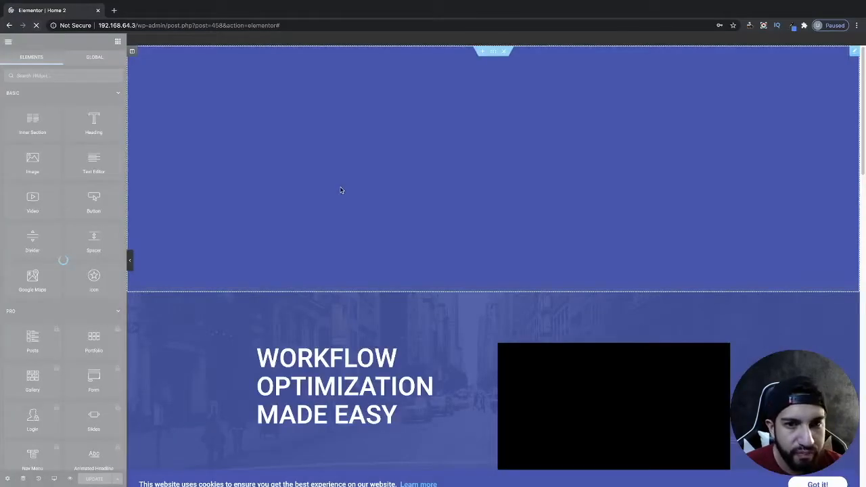
left_click(481, 42)
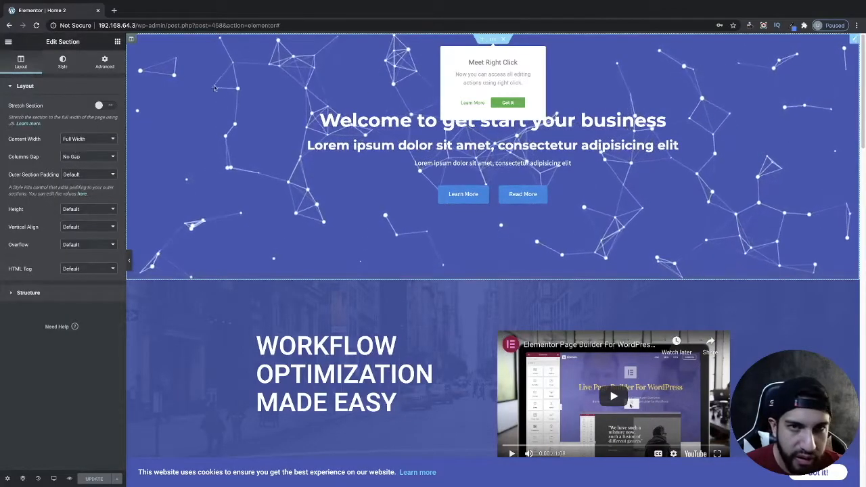
Enable saved templates in the particle layer's content settings and choose the "home hero" template.
left_click(171, 85)
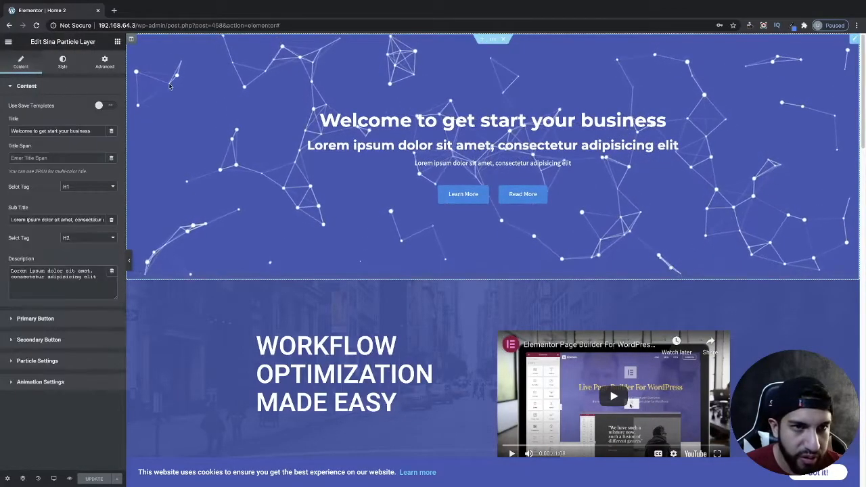
left_click(102, 105)
left_click(76, 122)
left_click(77, 135)
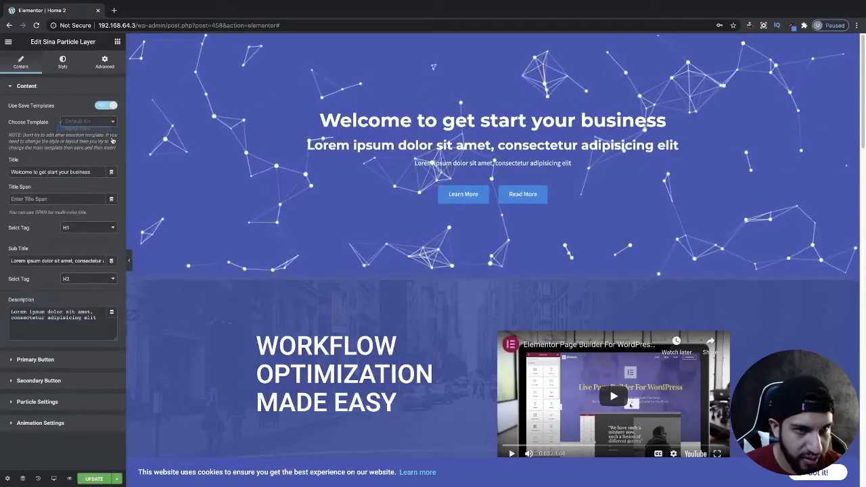
scroll(453, 192, "down", 2)
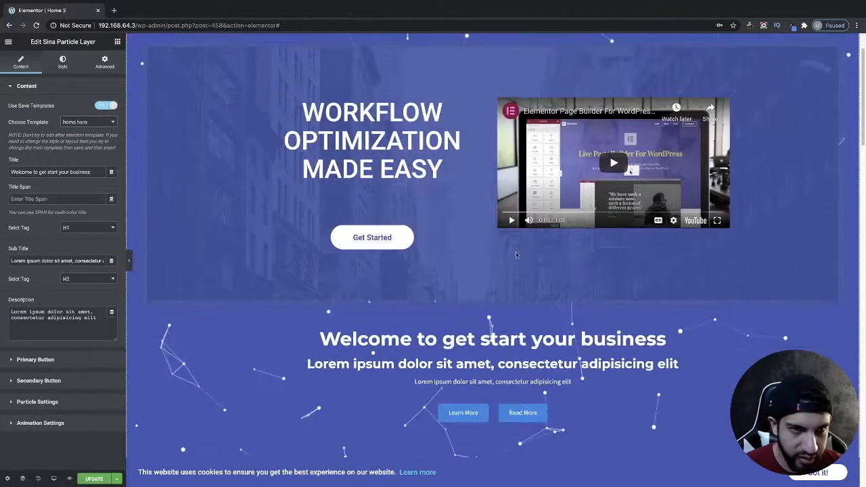
Clear the particle layer's default title, subtitle and description texts below the inserted hero template.
scroll(649, 277, "up", 1)
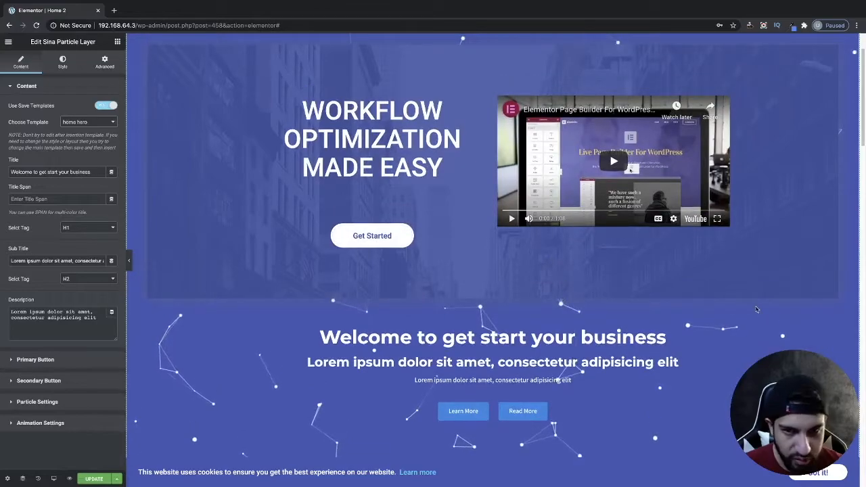
scroll(650, 277, "down", 1)
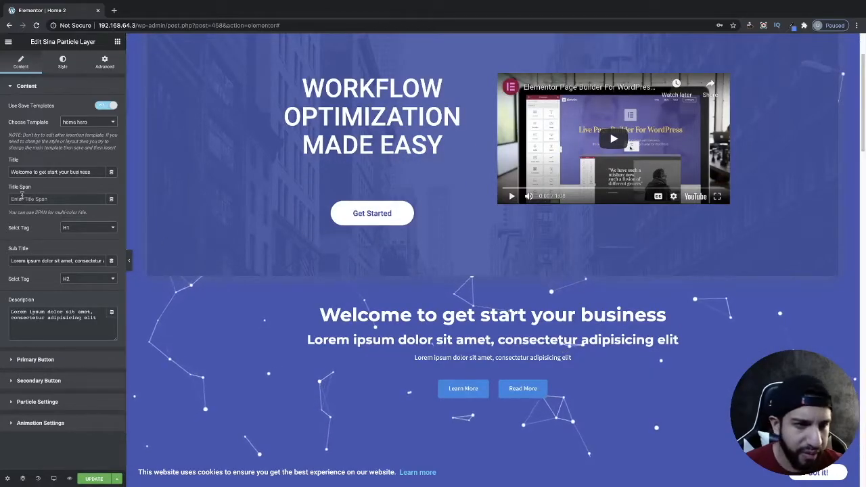
left_click_drag(70, 172, 98, 172)
key("ctrl+a")
key("BackSpace")
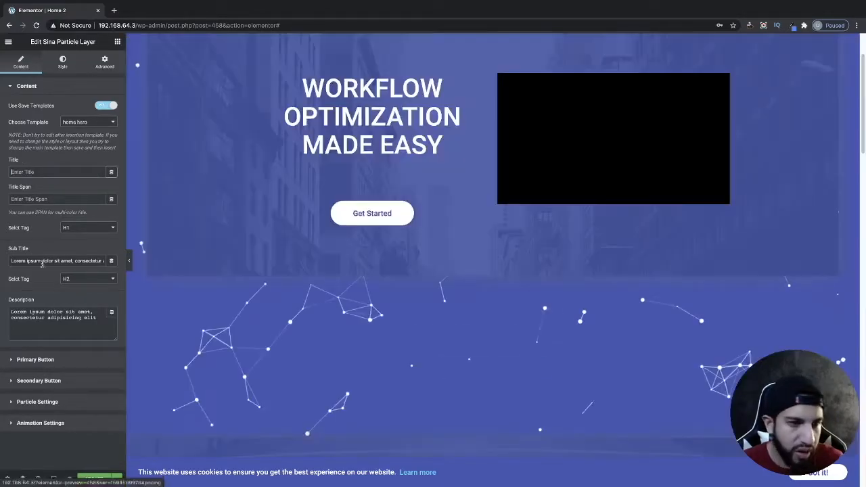
left_click(53, 261)
key("ctrl+a")
key("BackSpace")
left_click(61, 317)
key("ctrl+a")
key("BackSpace")
Remove the particle layer's "Learn More" and "Read More" buttons by emptying the primary and secondary button labels.
left_click(48, 360)
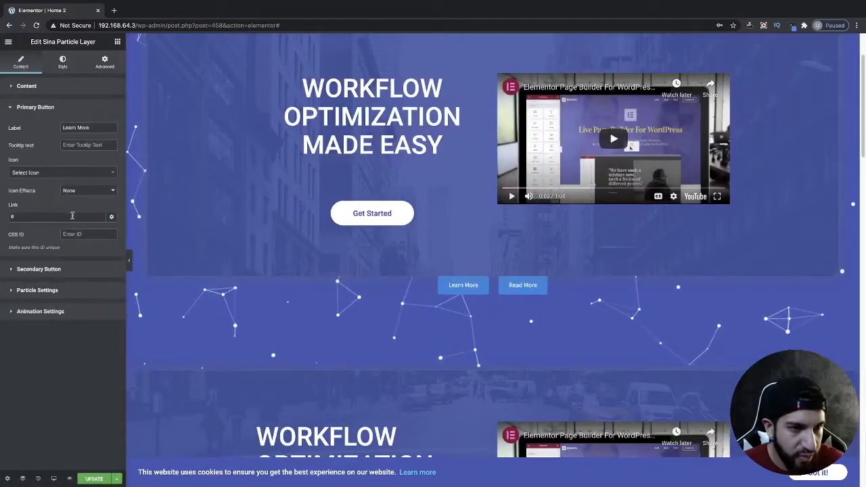
double_click(82, 128)
key("ctrl+a")
key("BackSpace")
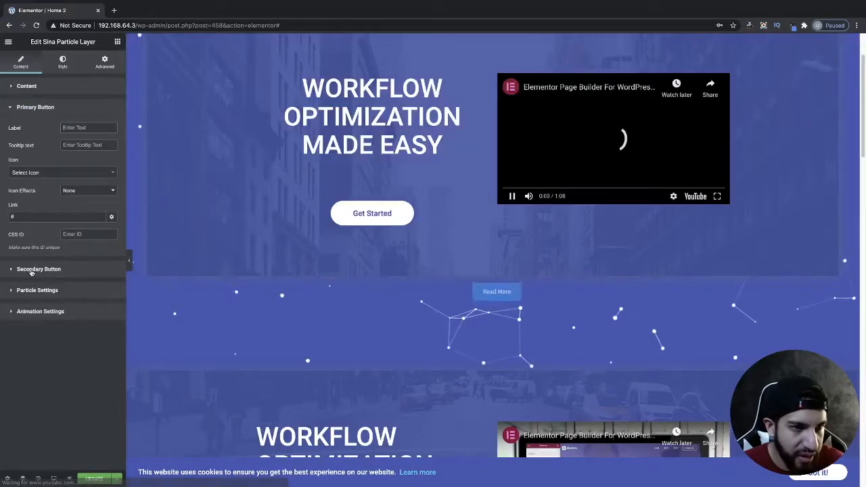
left_click(34, 269)
key("BackSpace")
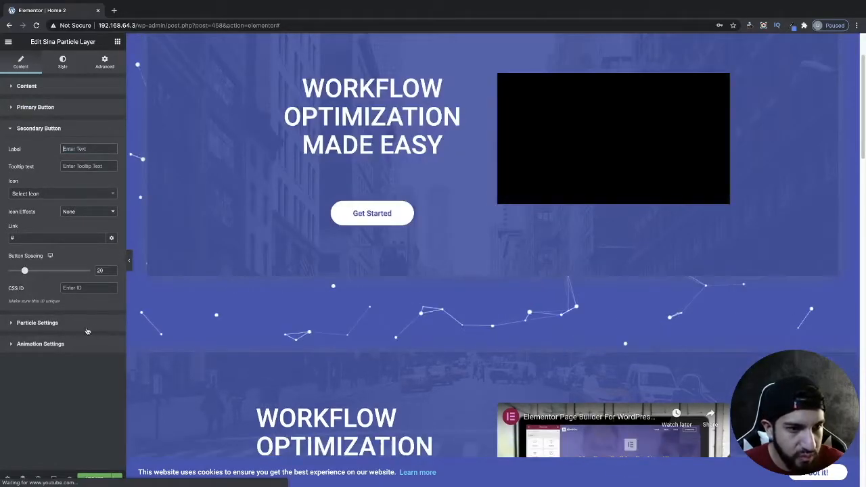
scroll(649, 327, "down", 1)
scroll(647, 323, "up", 3)
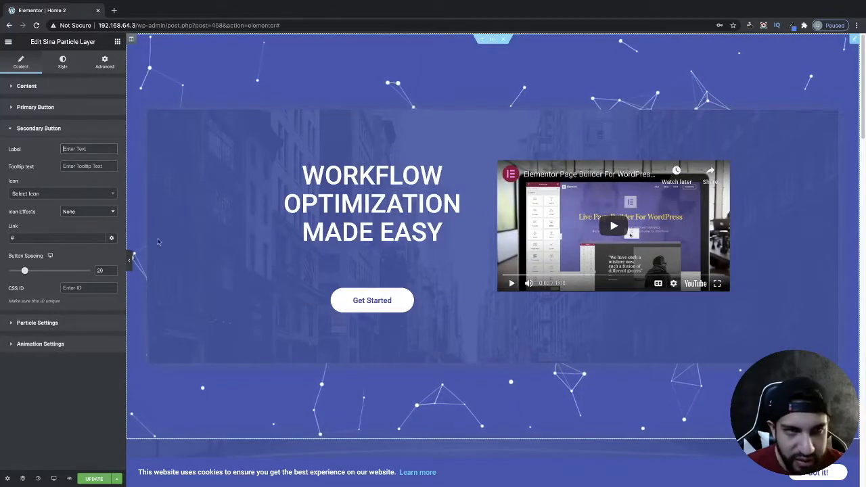
Set the particle layer's container padding to 0 for the top, right, bottom and left sides.
left_click(62, 64)
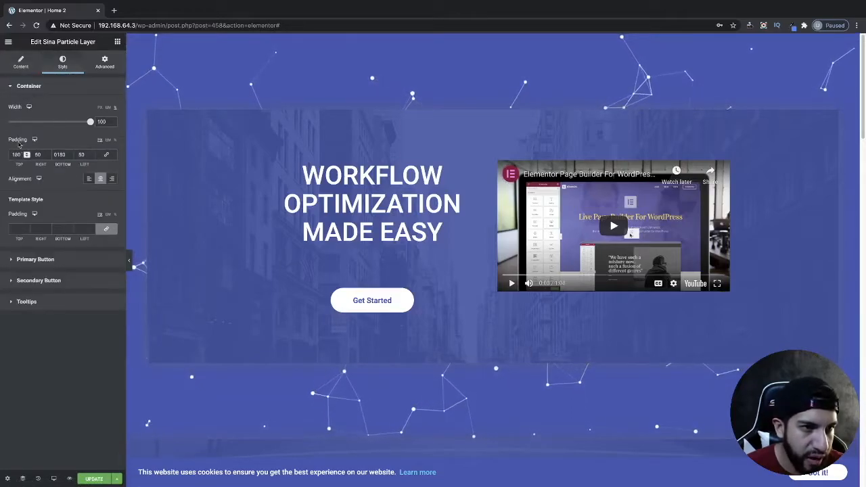
left_click_drag(17, 155, 2, 155)
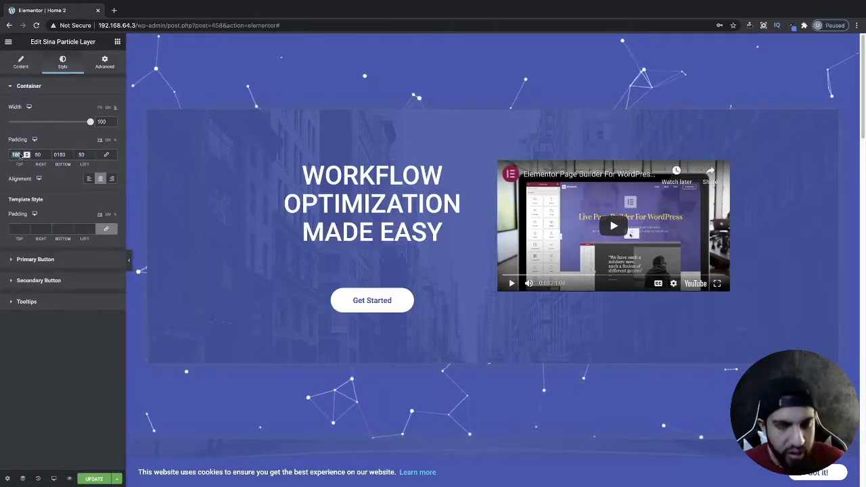
type("0")
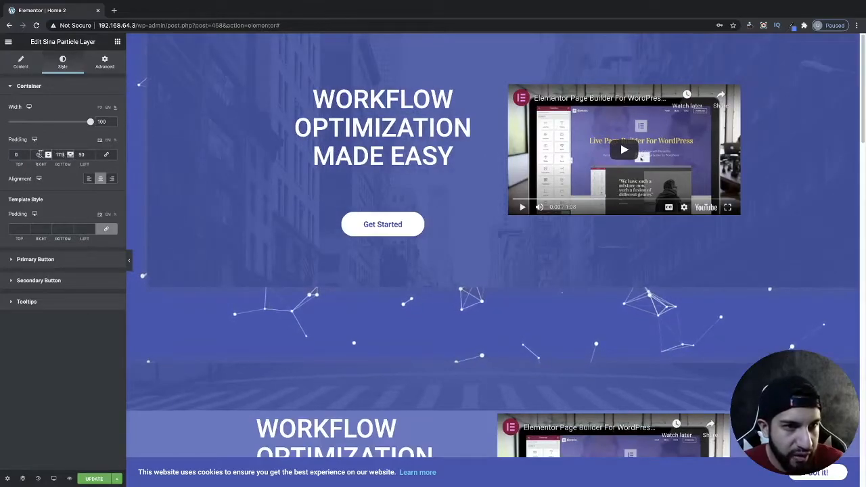
type("0")
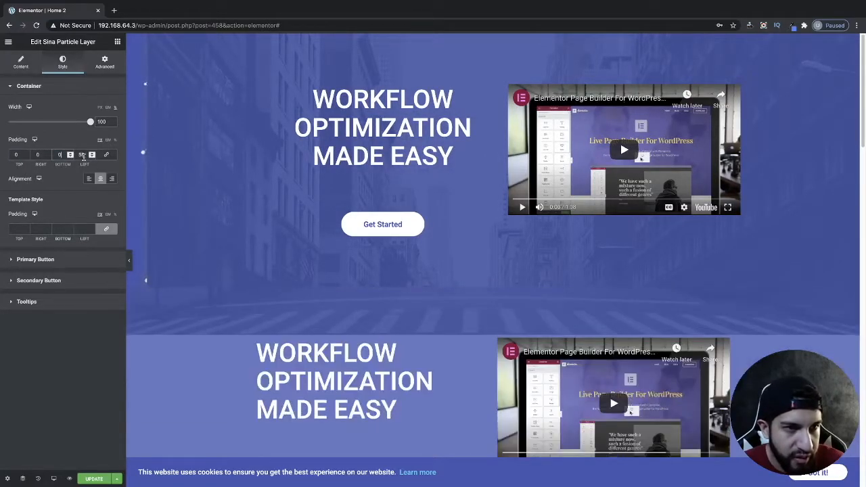
type("0")
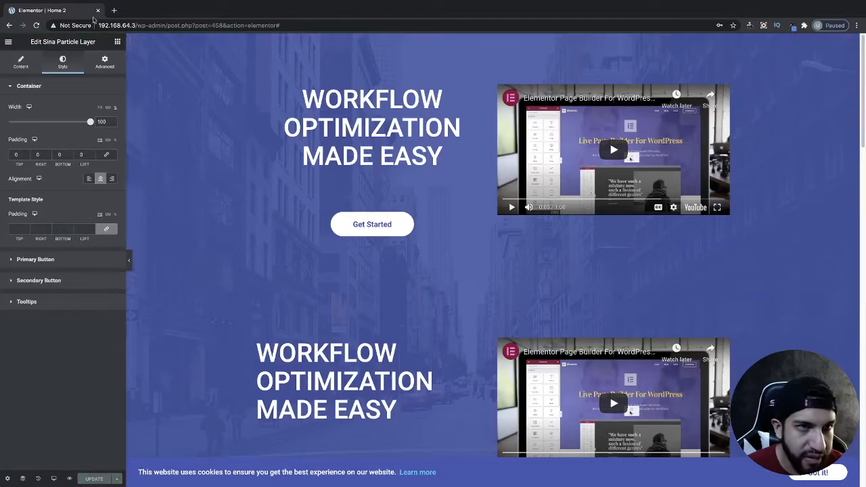
Exit the page editor to the WordPress dashboard and open the saved "home hero" template in Elementor.
left_click_drag(135, 26, 56, 23)
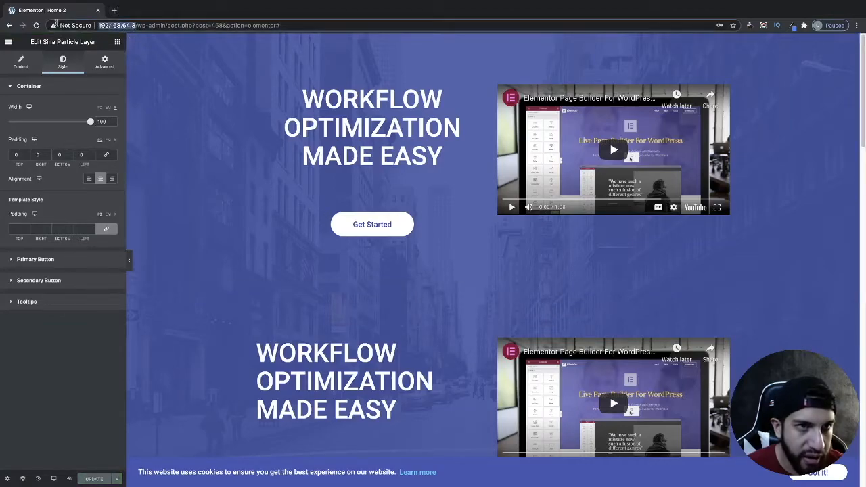
left_click(8, 42)
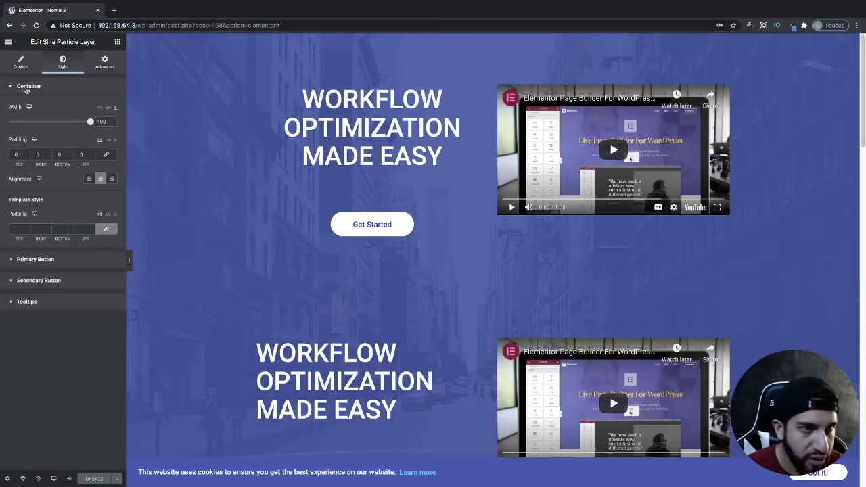
left_click(72, 283)
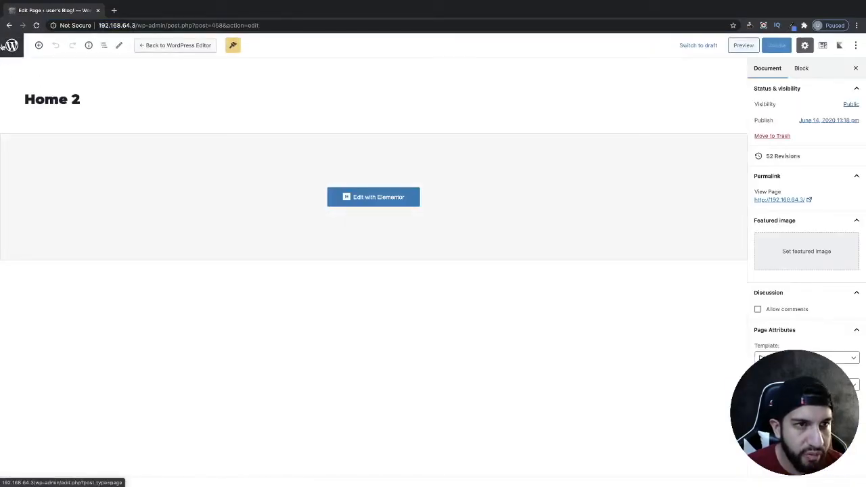
left_click(4, 46)
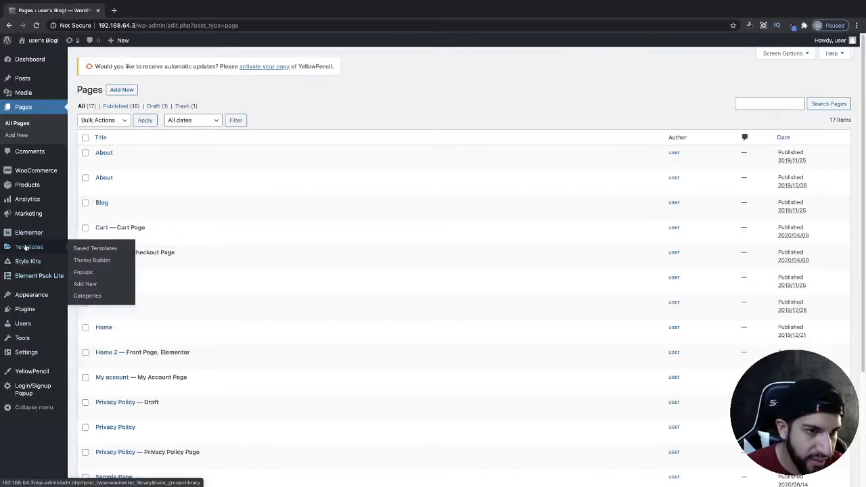
left_click(26, 248)
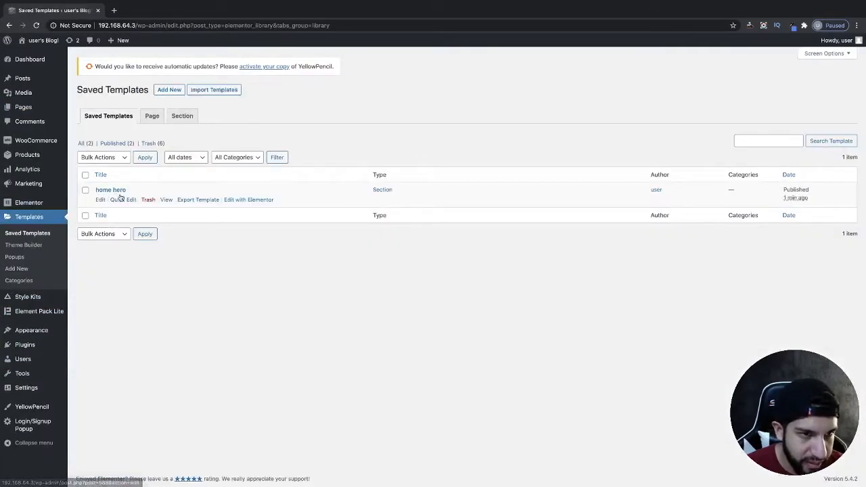
left_click(254, 199)
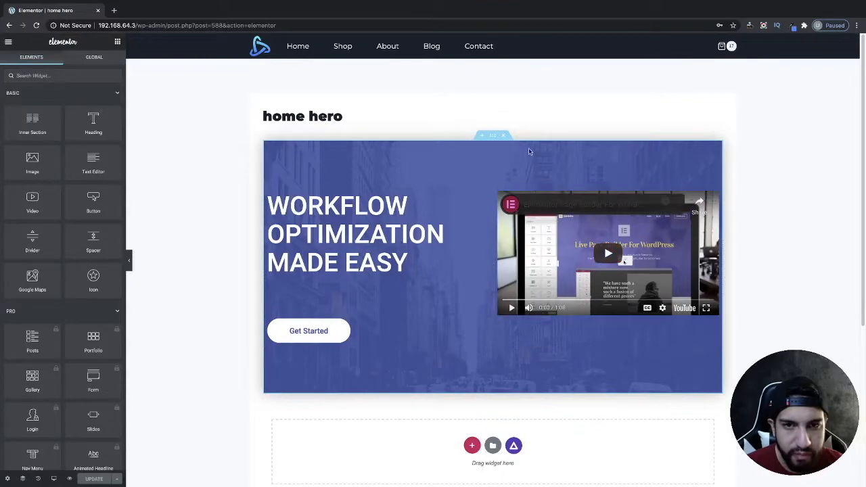
Remove the background image and the blue background overlay from the "home hero" template's section.
left_click(493, 137)
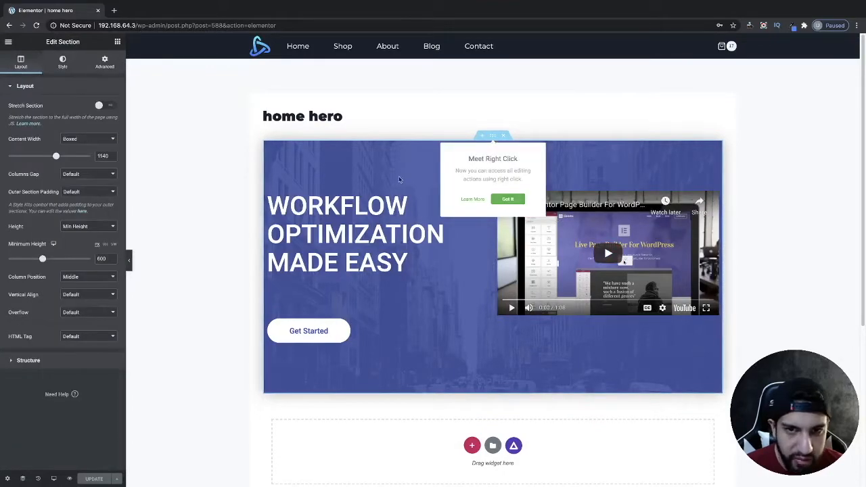
left_click(62, 63)
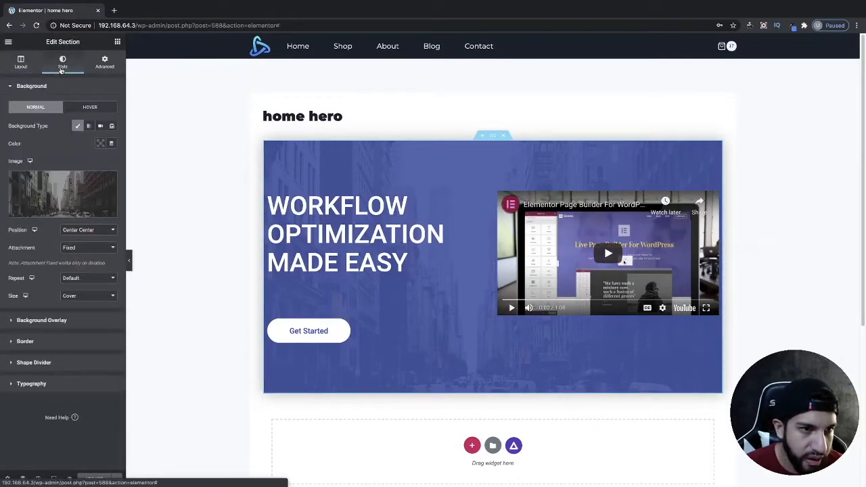
left_click(109, 182)
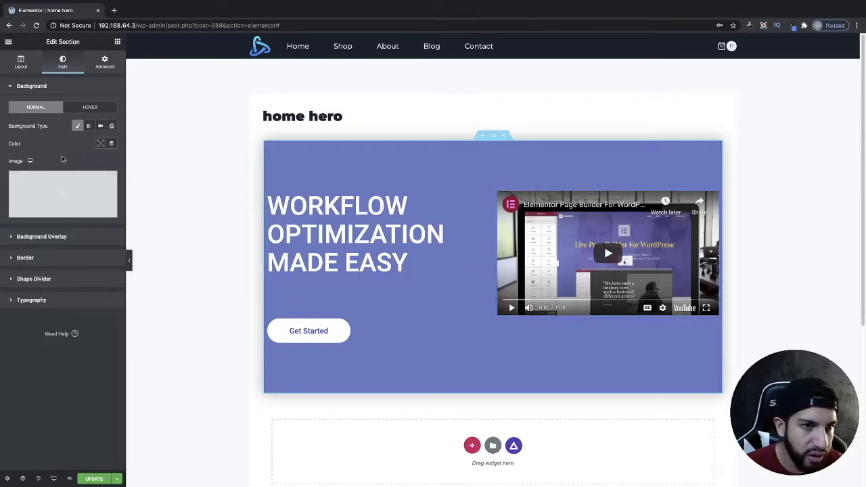
left_click(59, 239)
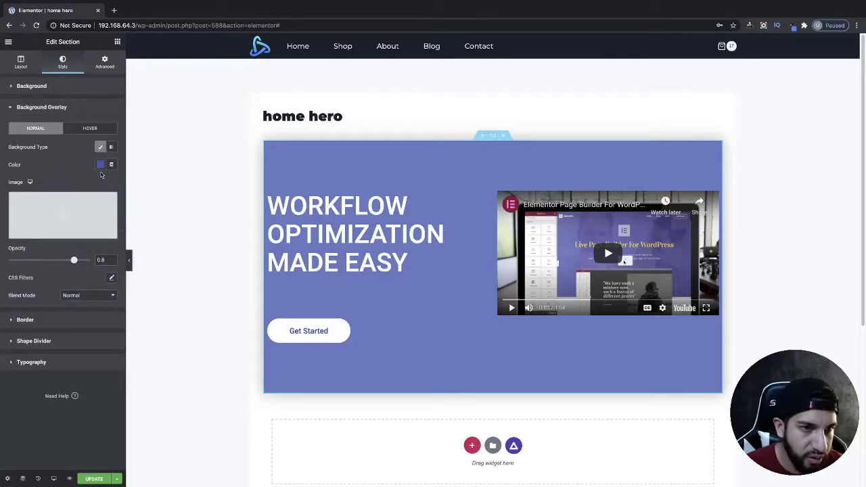
left_click(101, 148)
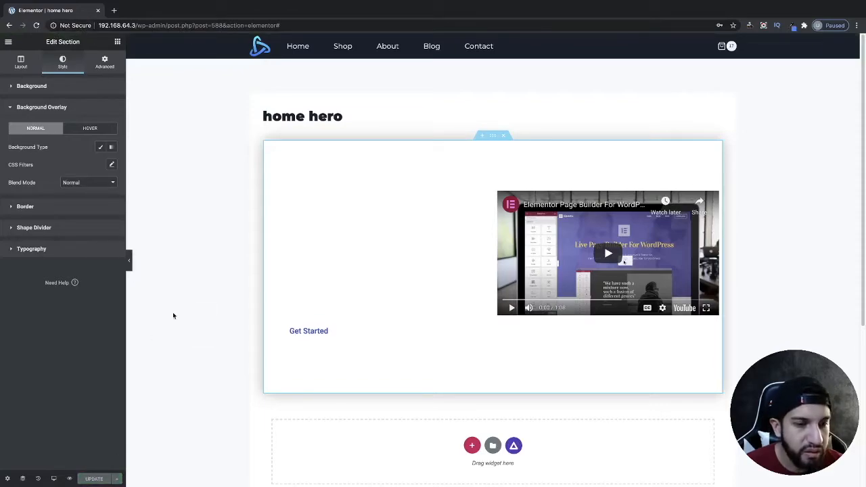
Exit the template editor, visit the live home page, reopen it in Elementor and check the particle hero section.
left_click(7, 42)
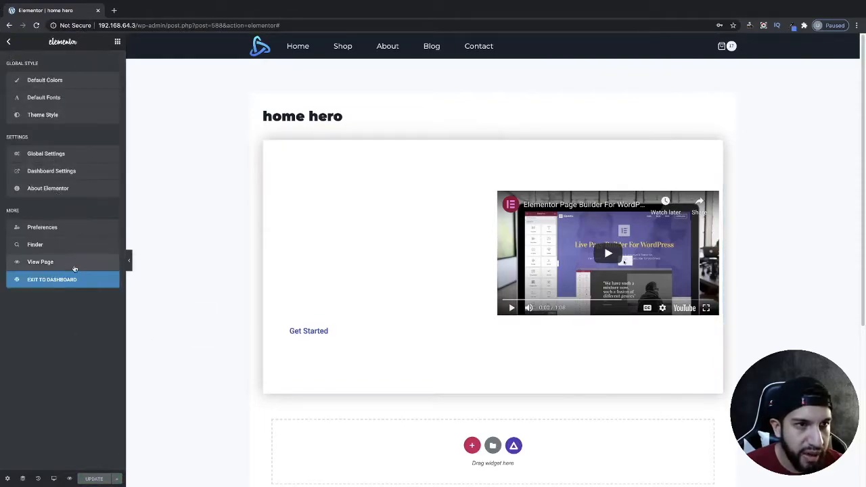
left_click(72, 278)
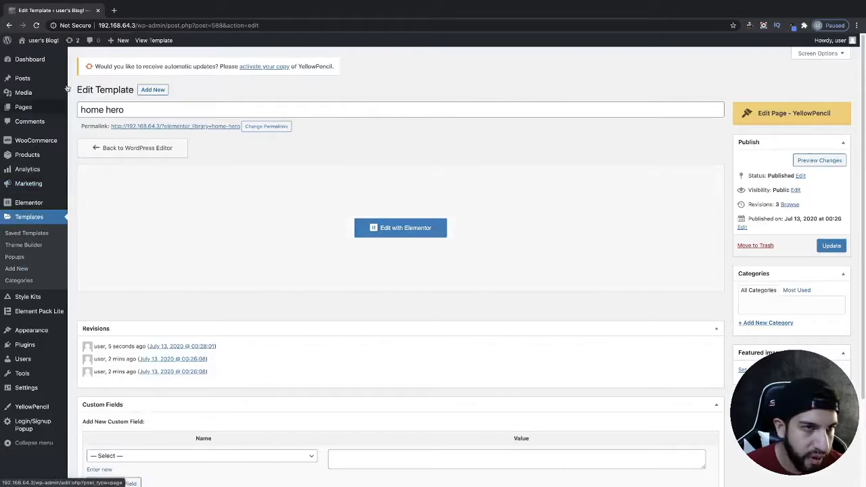
left_click(41, 40)
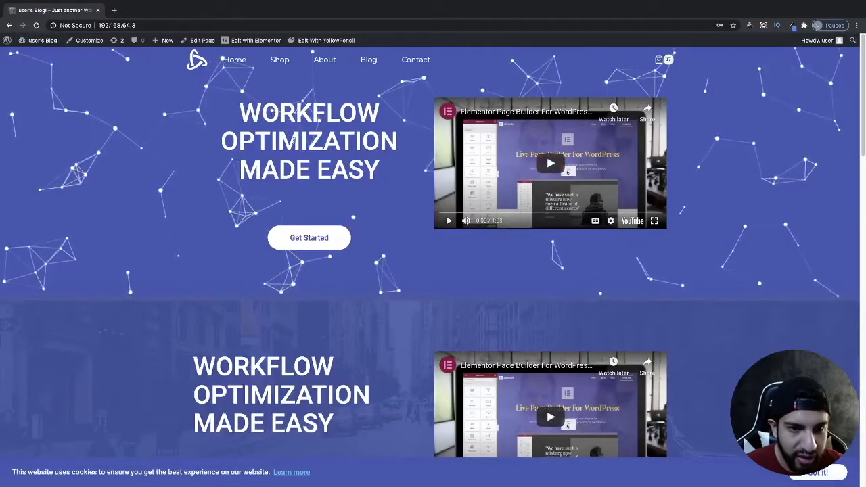
left_click(257, 42)
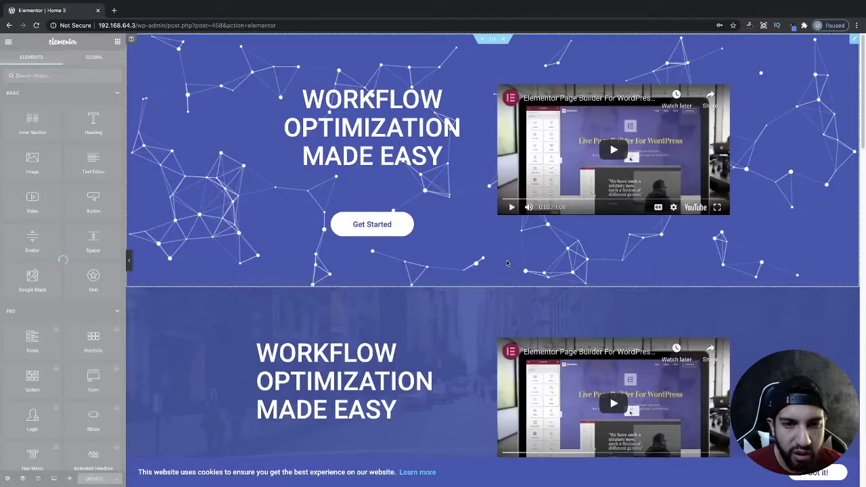
scroll(456, 289, "down", 3)
scroll(458, 286, "up", 3)
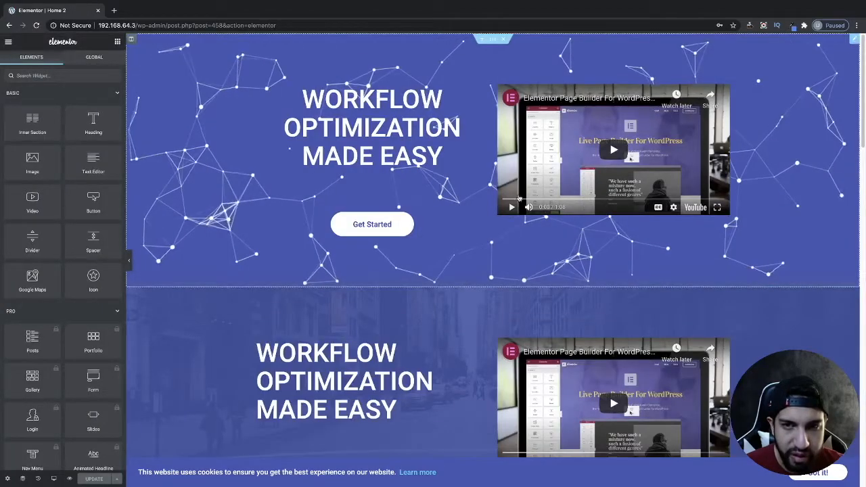